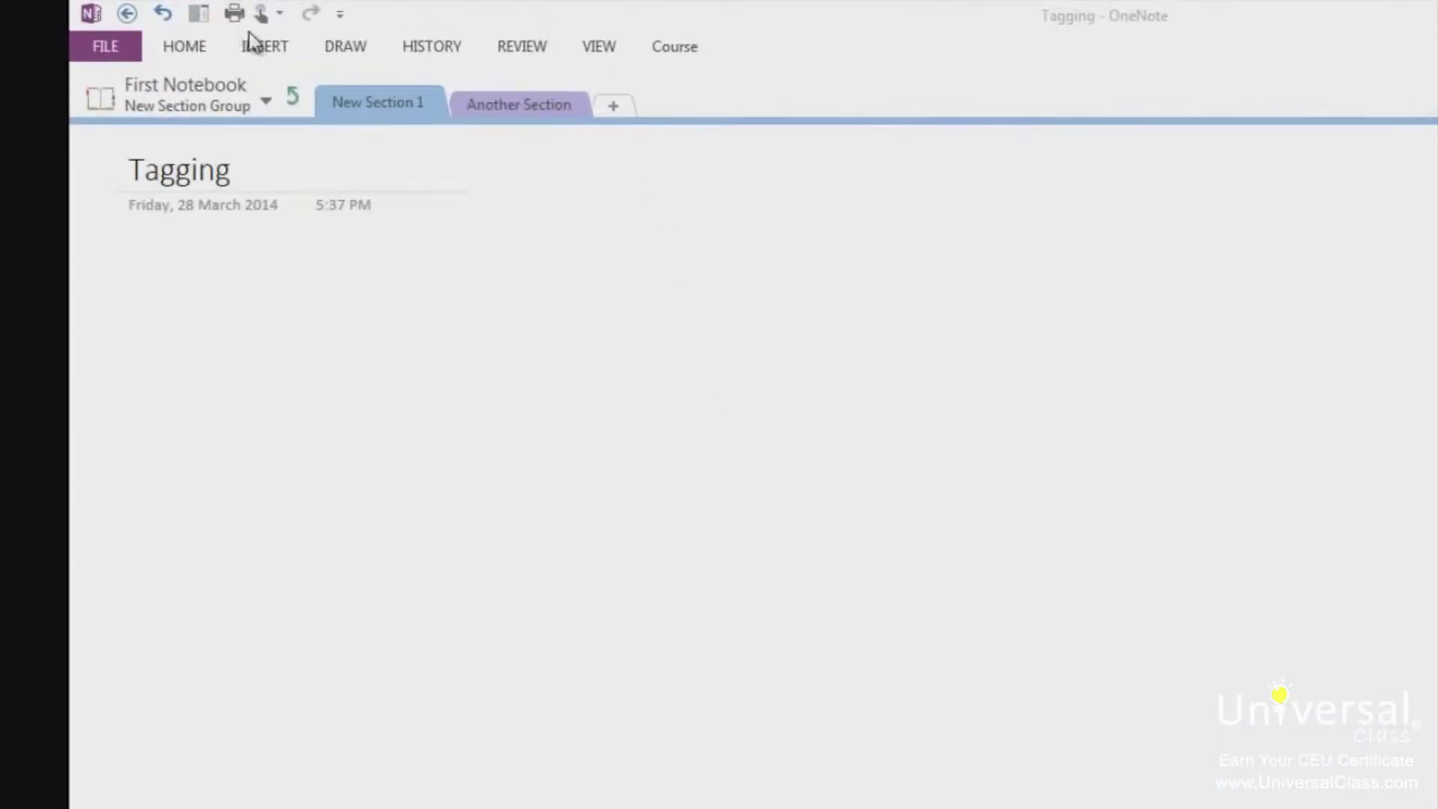
- Switch to the HOME ribbon on the blank Tagging page to reach the Tags group
click(184, 47)
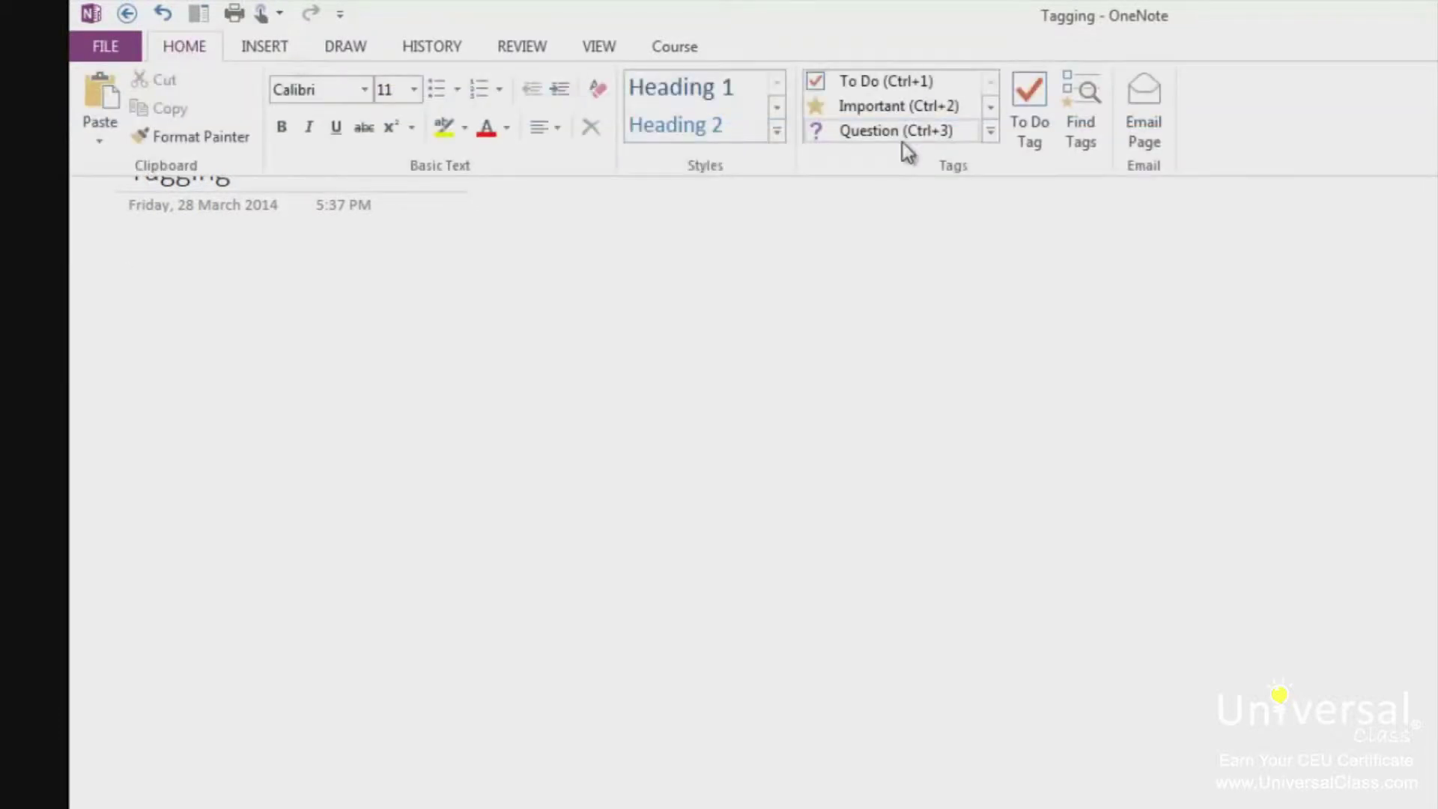
- Add a note reading 'This is an important item' to the Tagging page
click(990, 134)
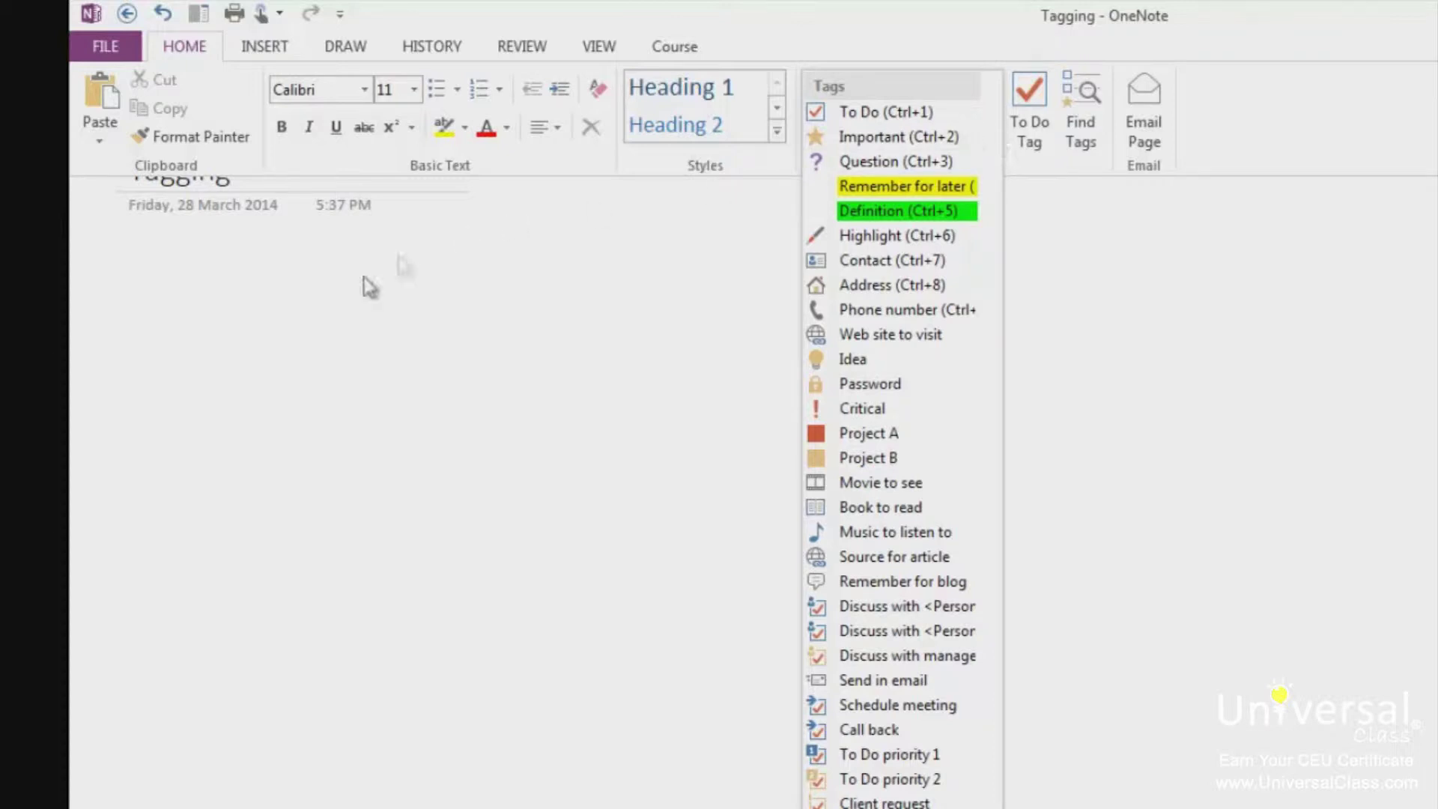
click(141, 298)
click(159, 300)
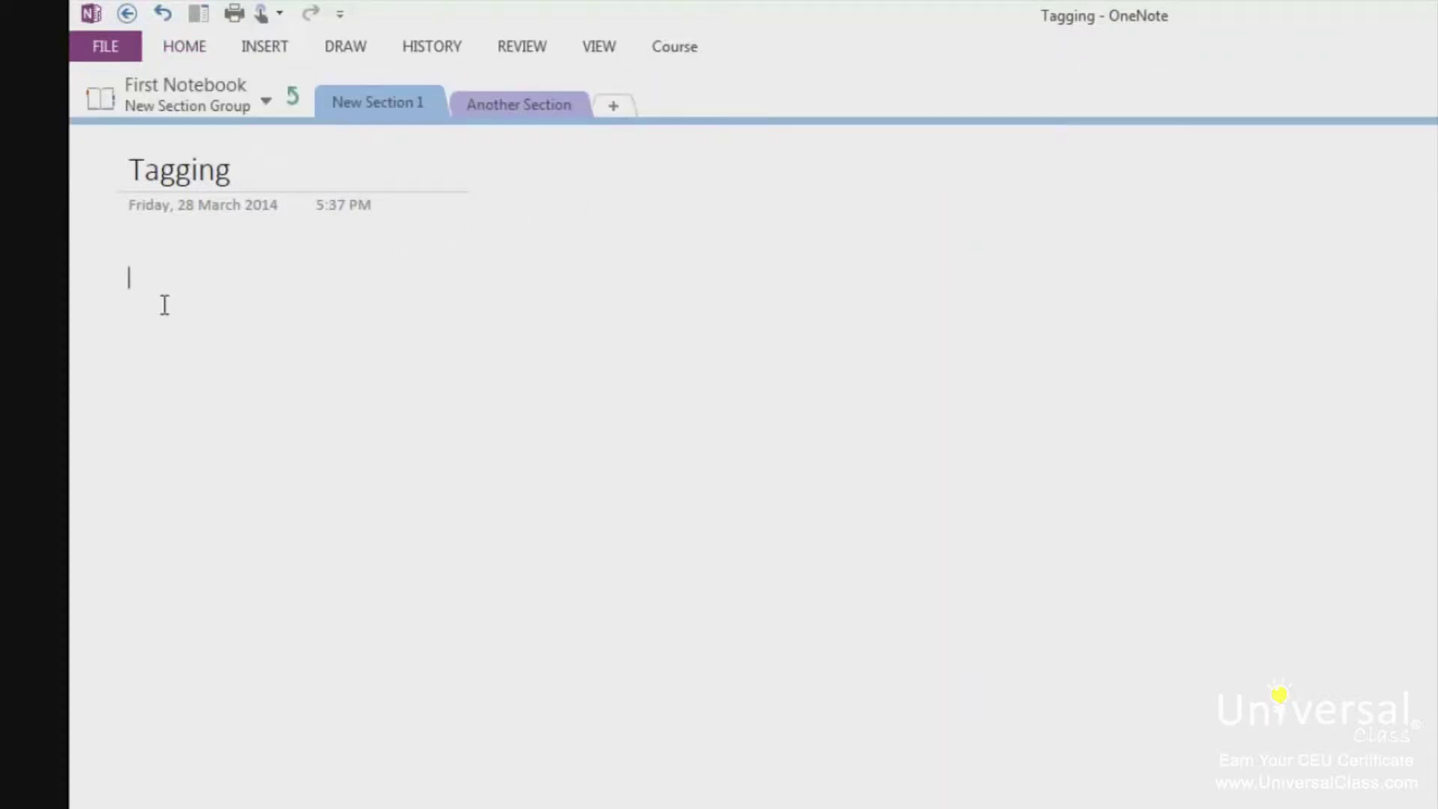
text(This is an important item)
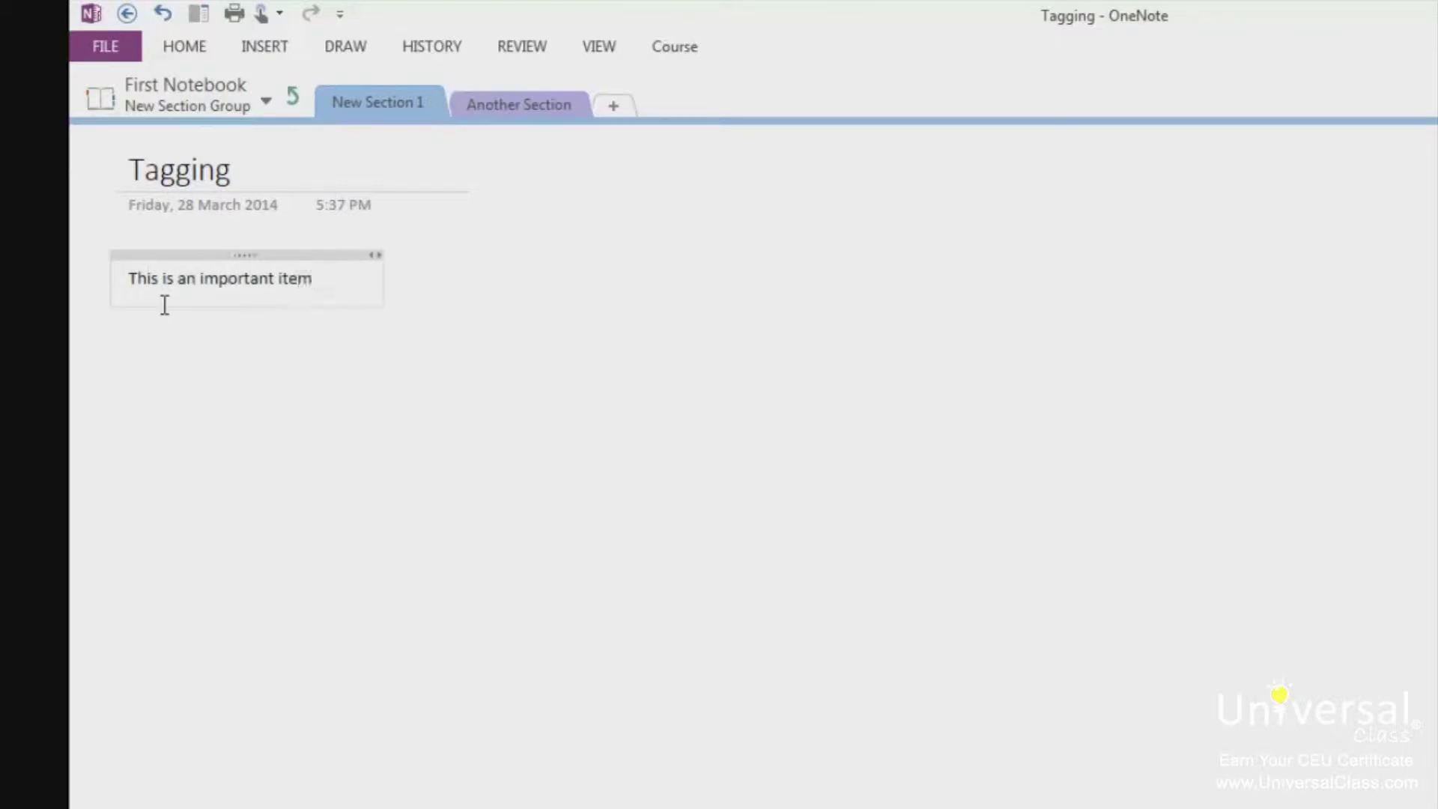
- Tag the 'This is an important item' line as Discuss with manager
click(111, 286)
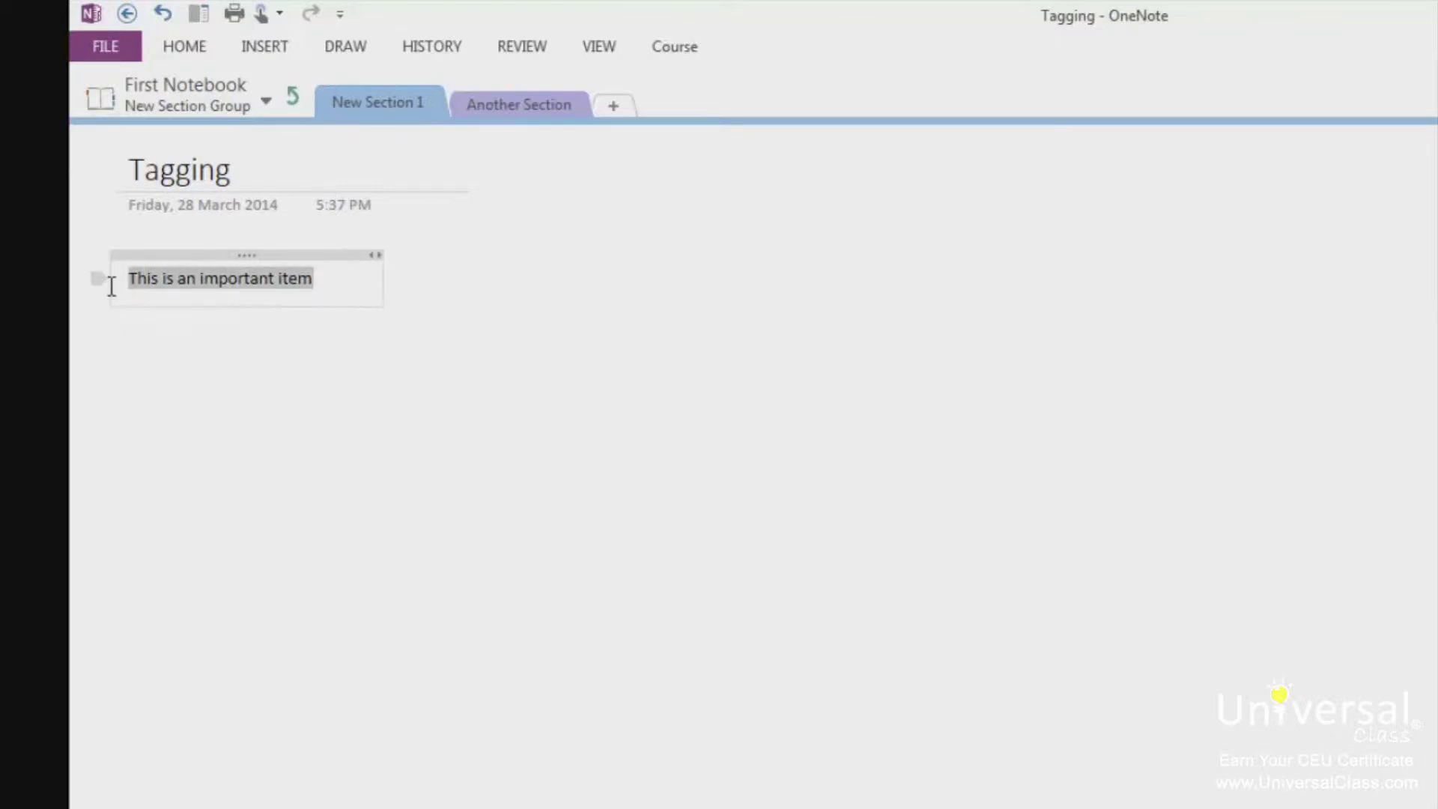
click(179, 51)
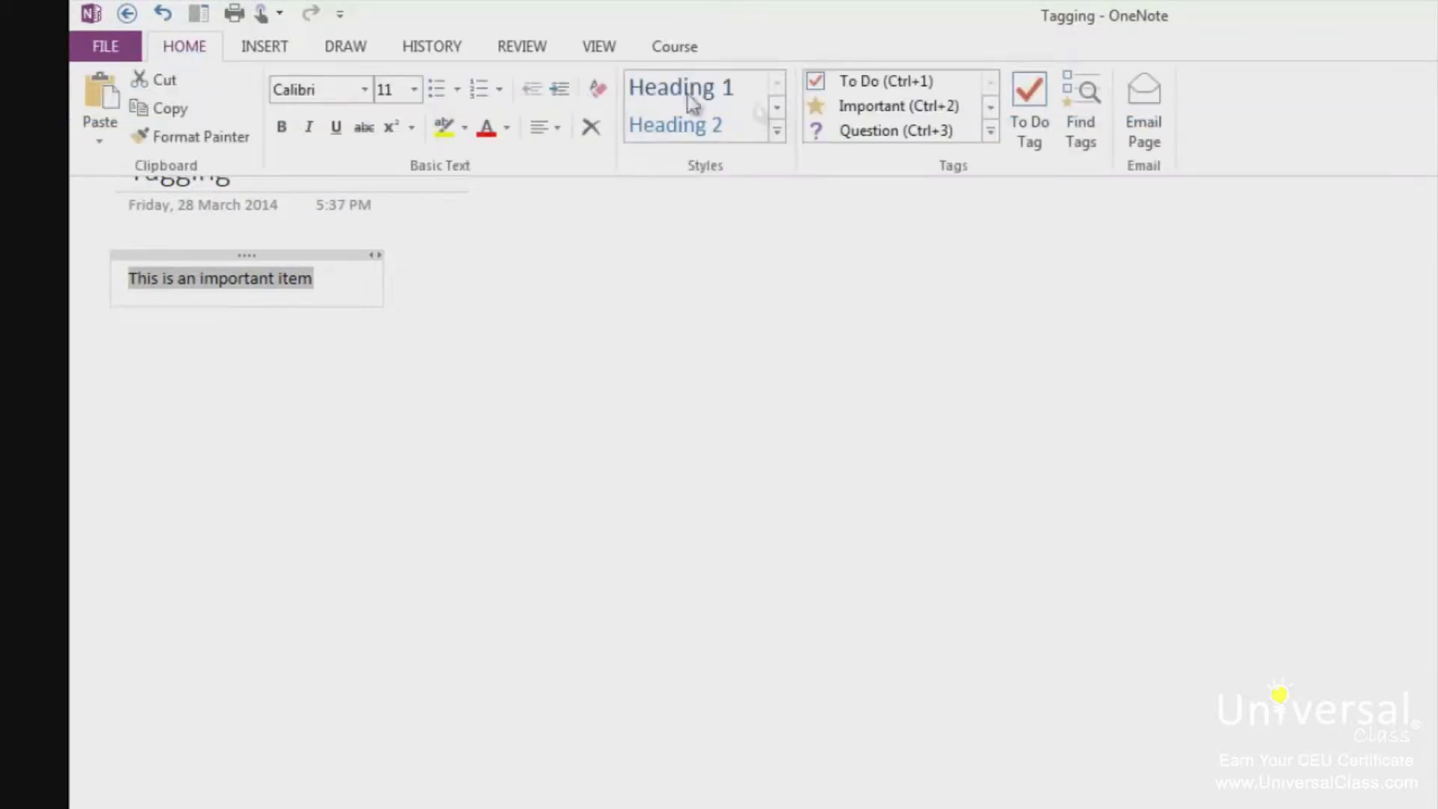
click(991, 132)
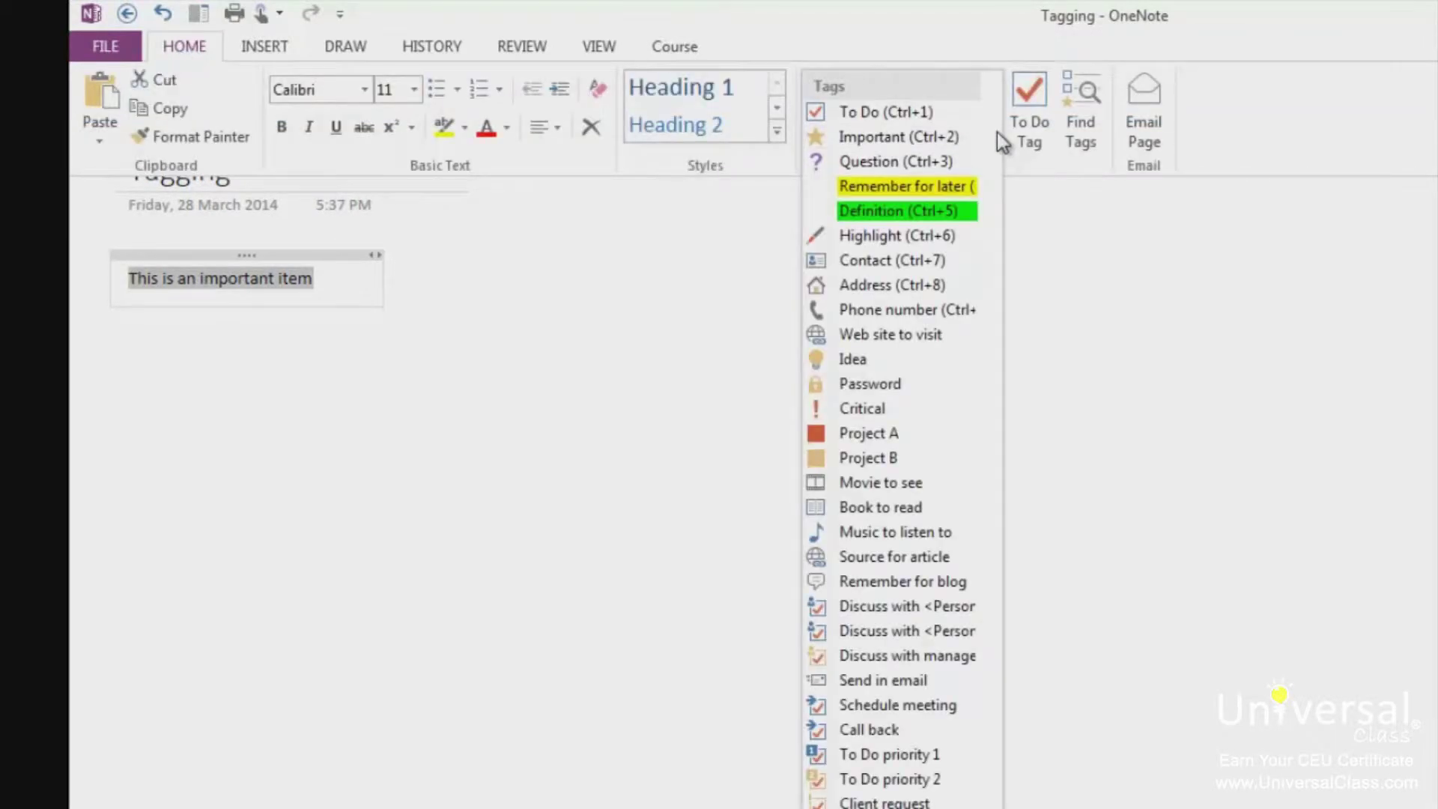
click(940, 659)
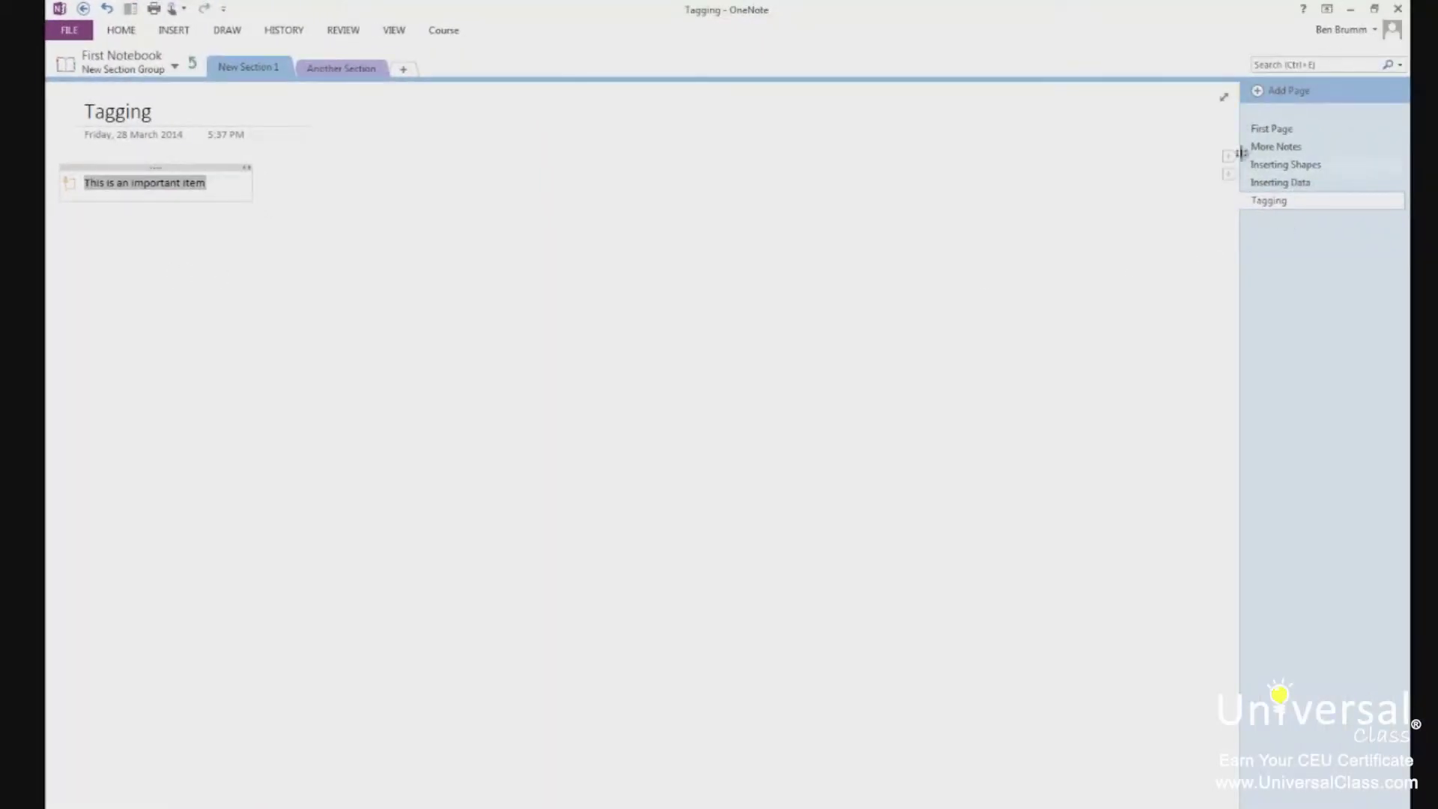
- On the More Notes page, tag the mountain chalet screen clipping as Source for article
click(1277, 148)
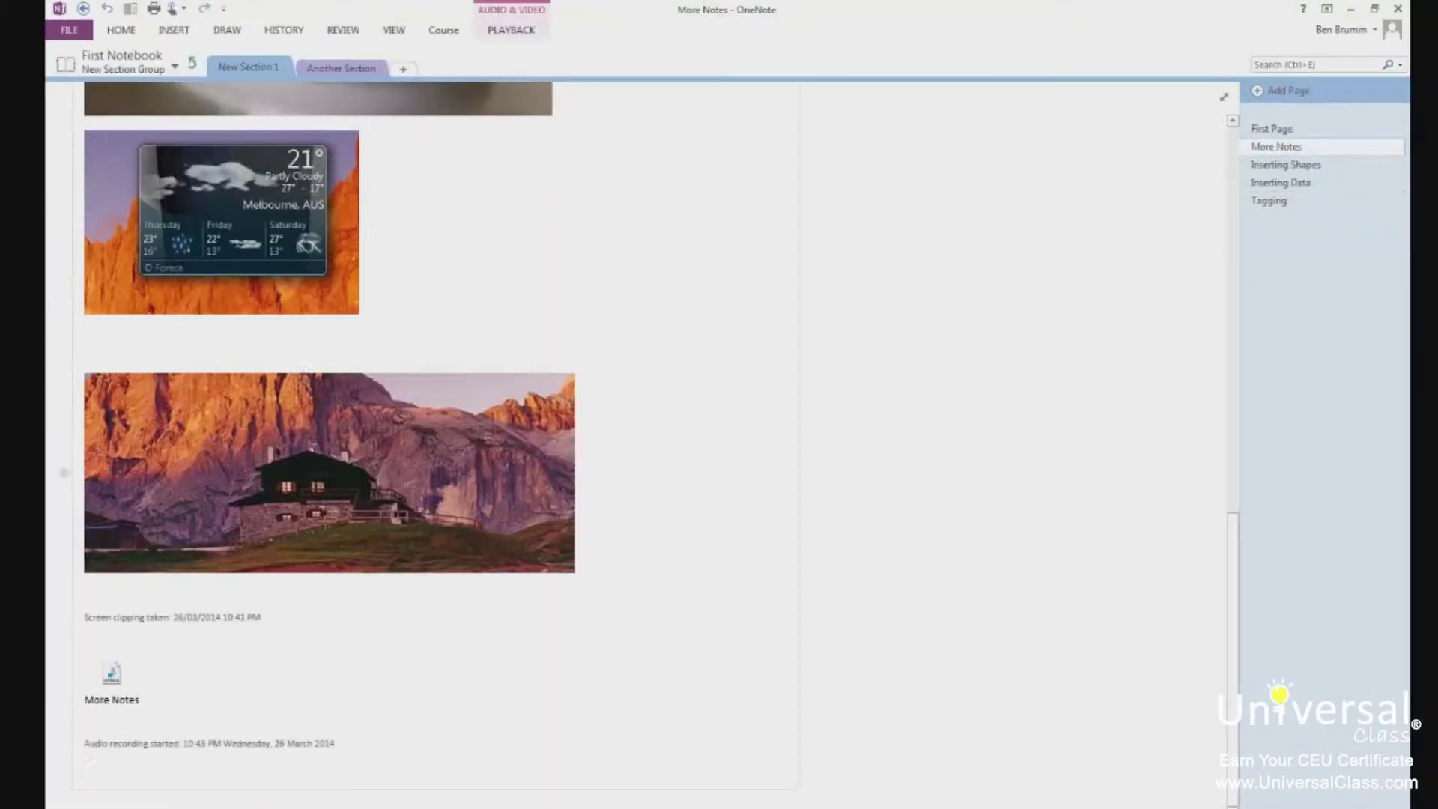
click(120, 31)
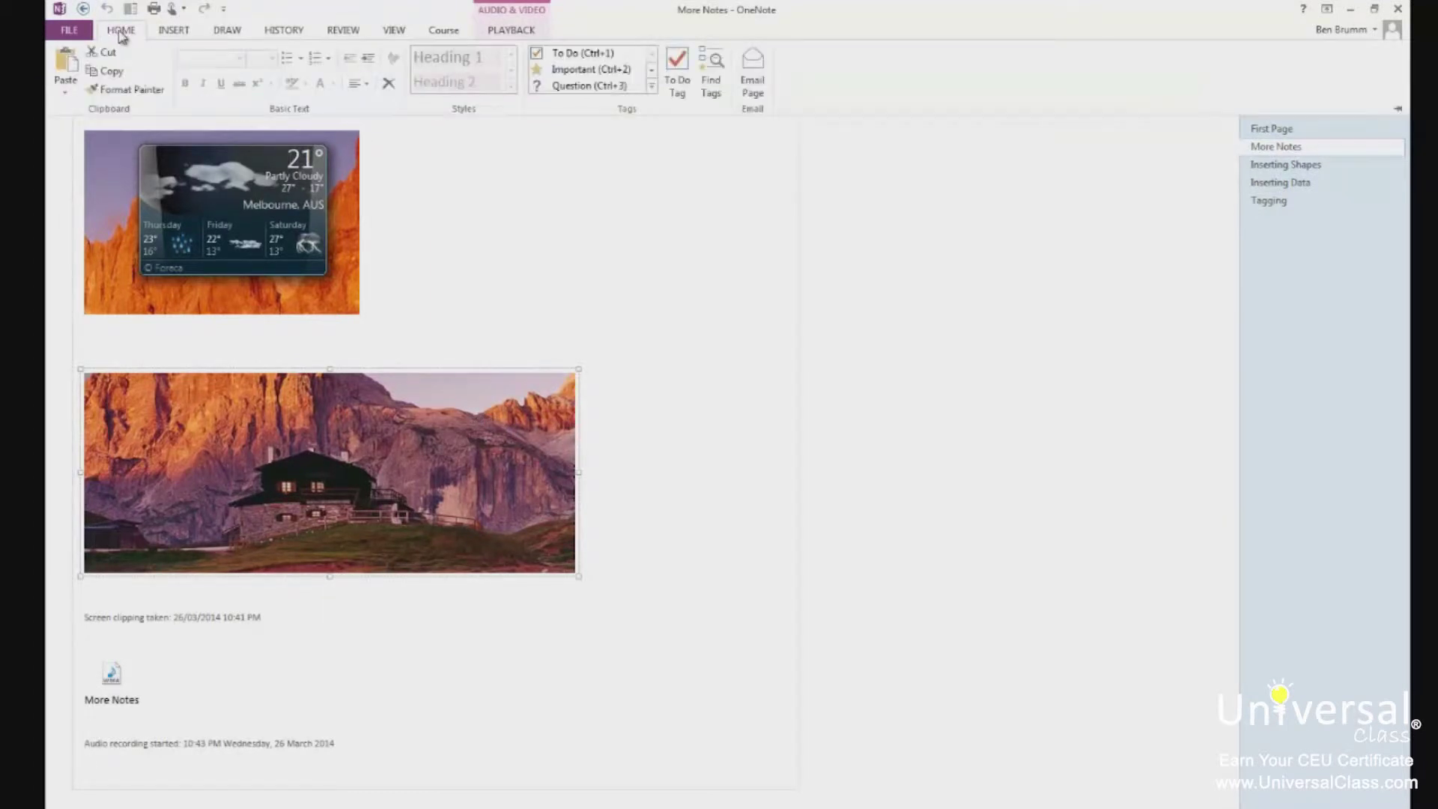
click(652, 87)
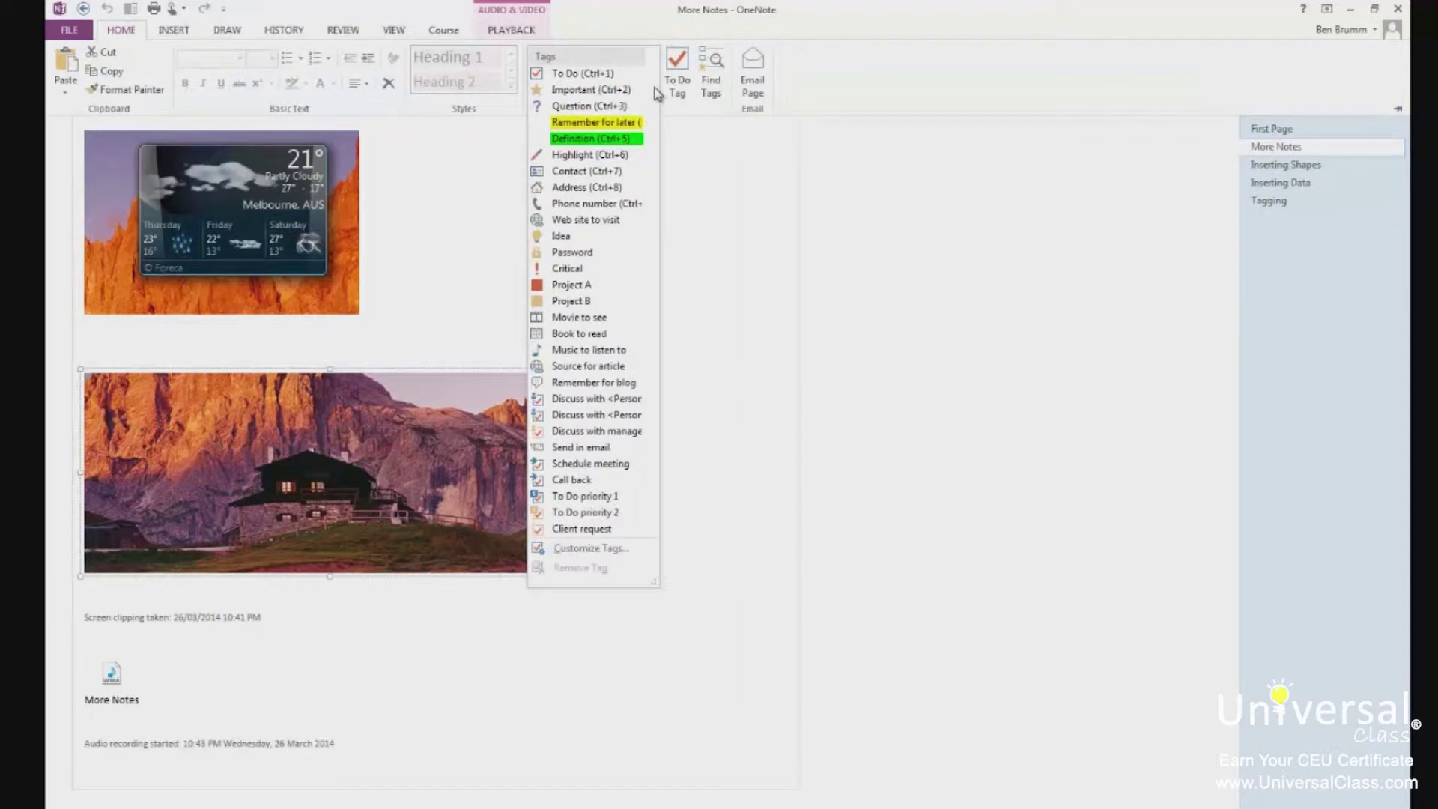
click(584, 366)
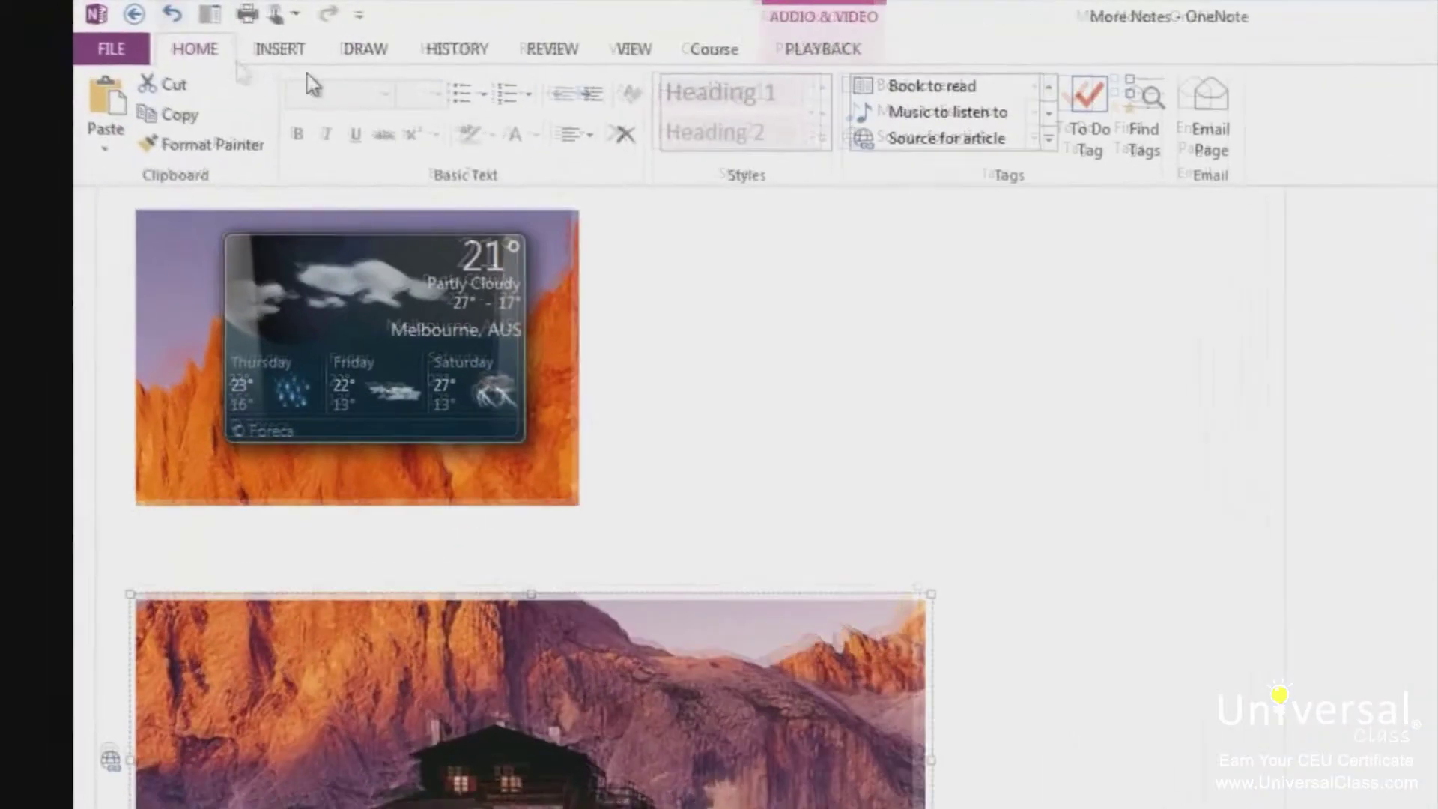
- Open the Tags Summary pane and regroup the tags by Section, then Title, finally Date
click(1185, 119)
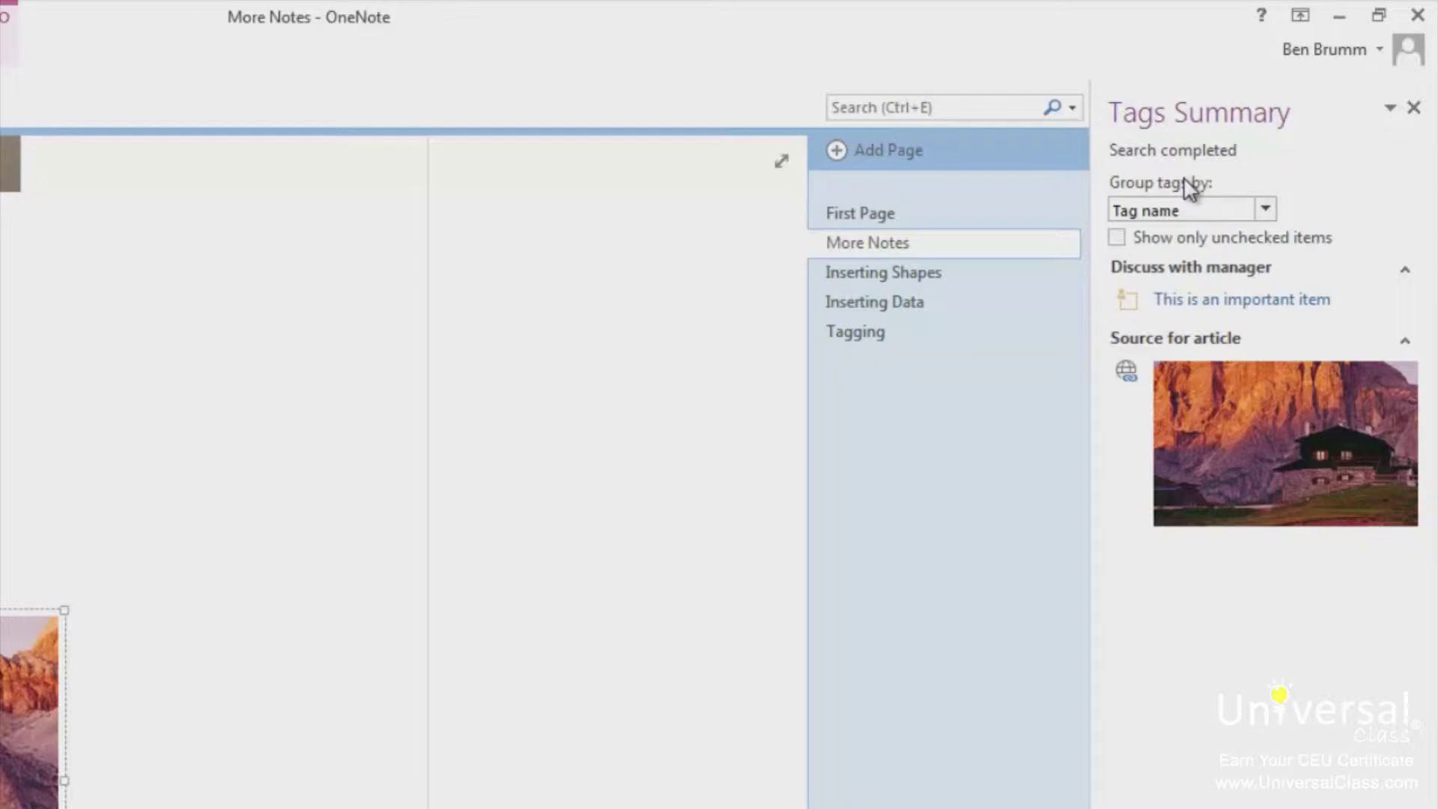
click(1264, 209)
click(1240, 250)
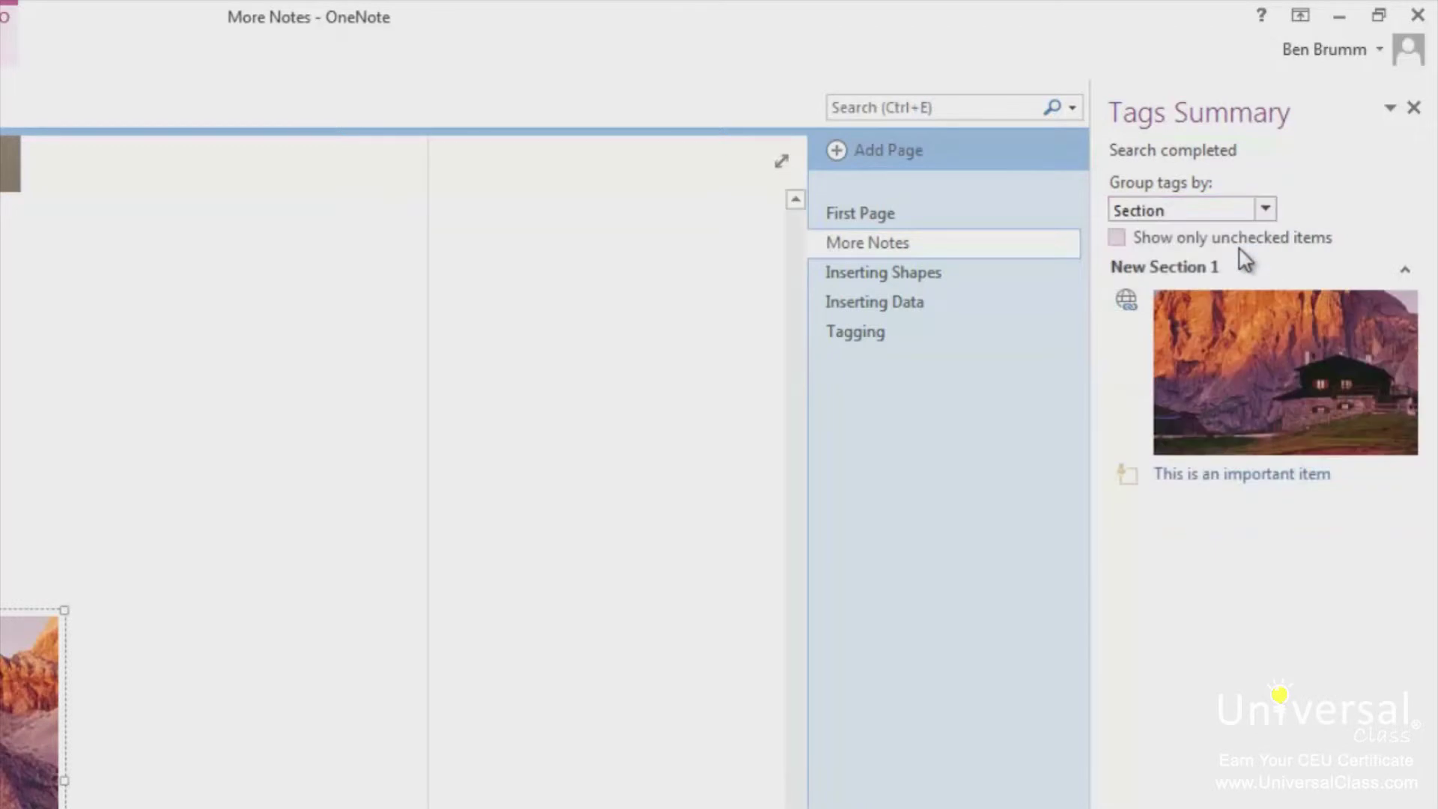
click(1265, 210)
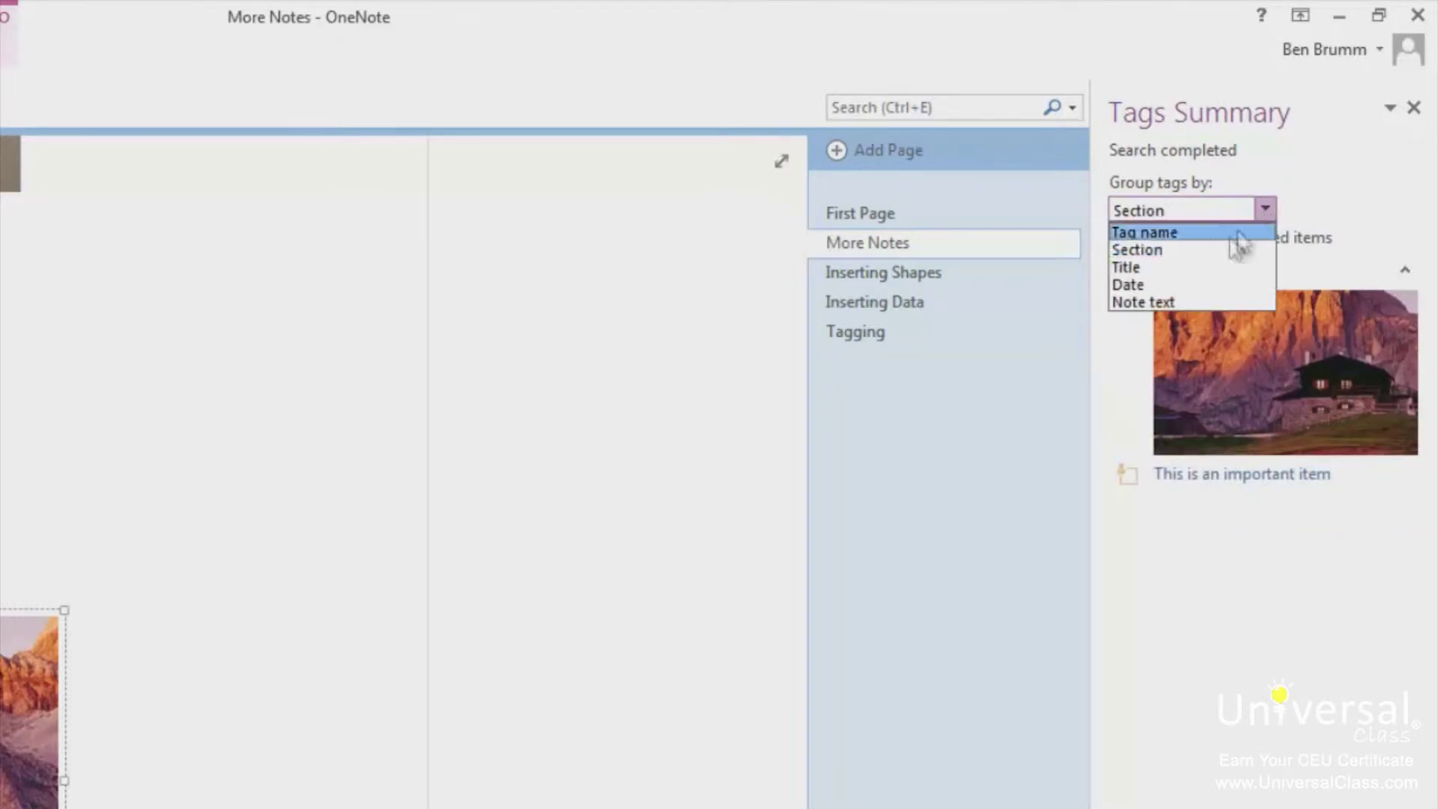
click(1217, 281)
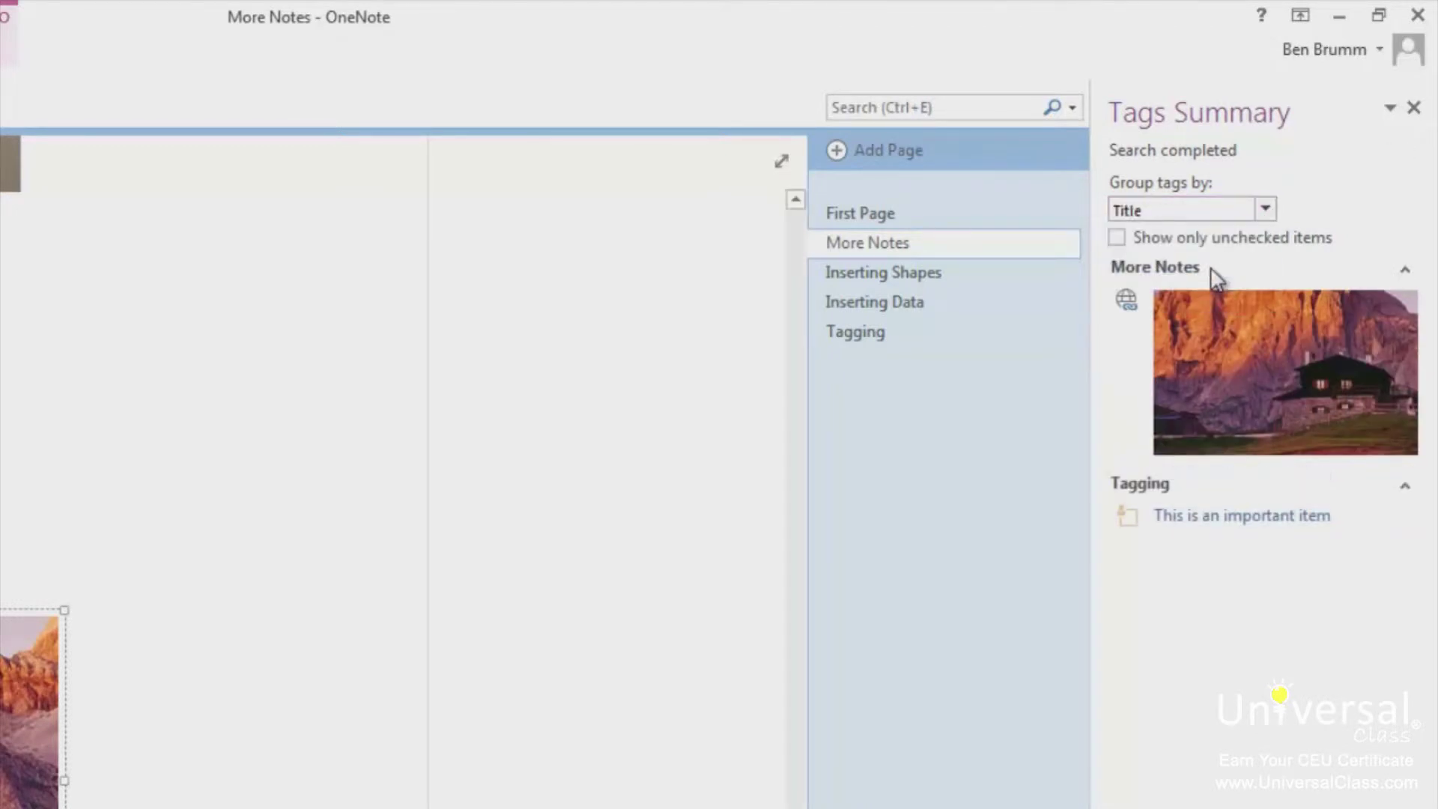
click(1264, 210)
click(1176, 285)
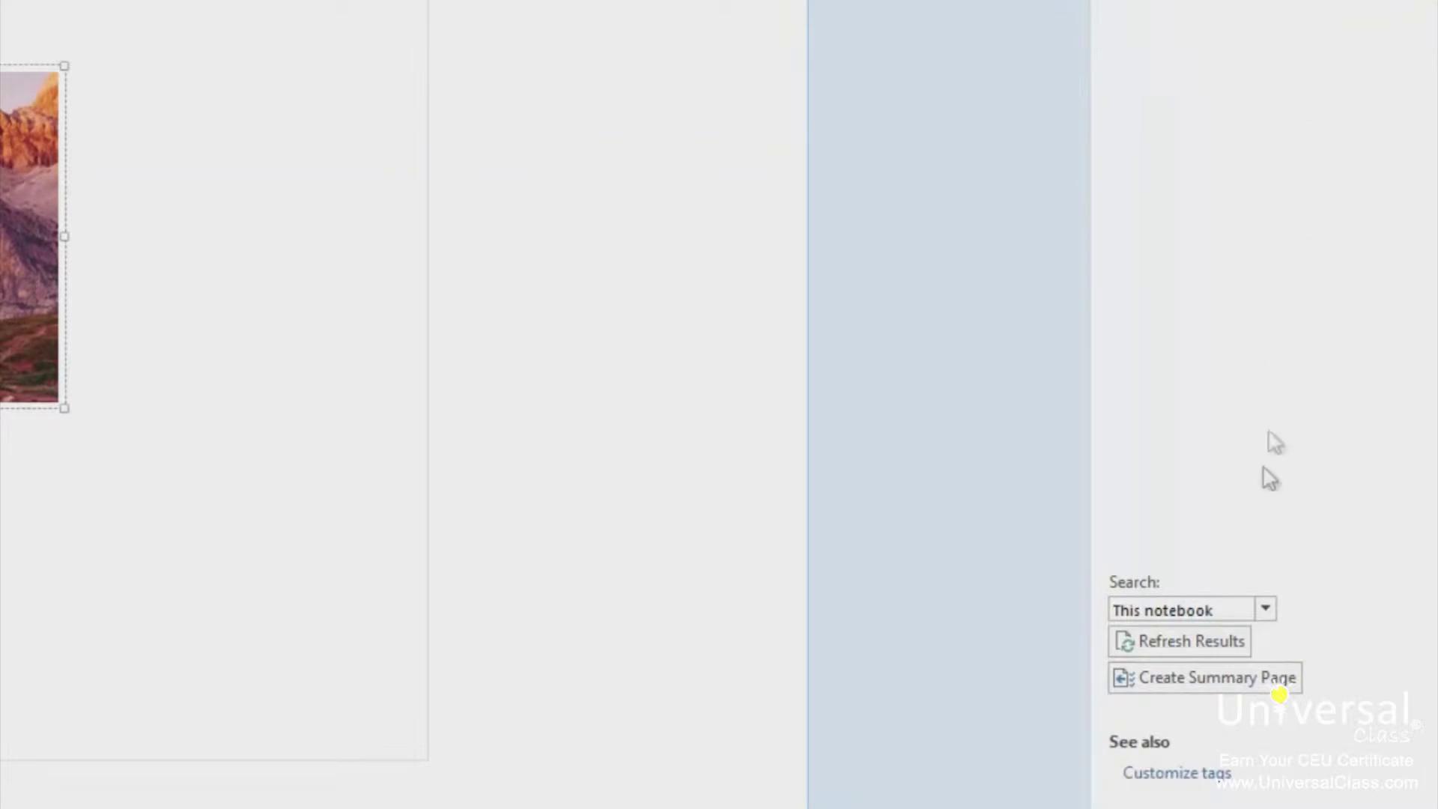
- Limit the tag search to This section and create the Today's notes summary page
click(1265, 609)
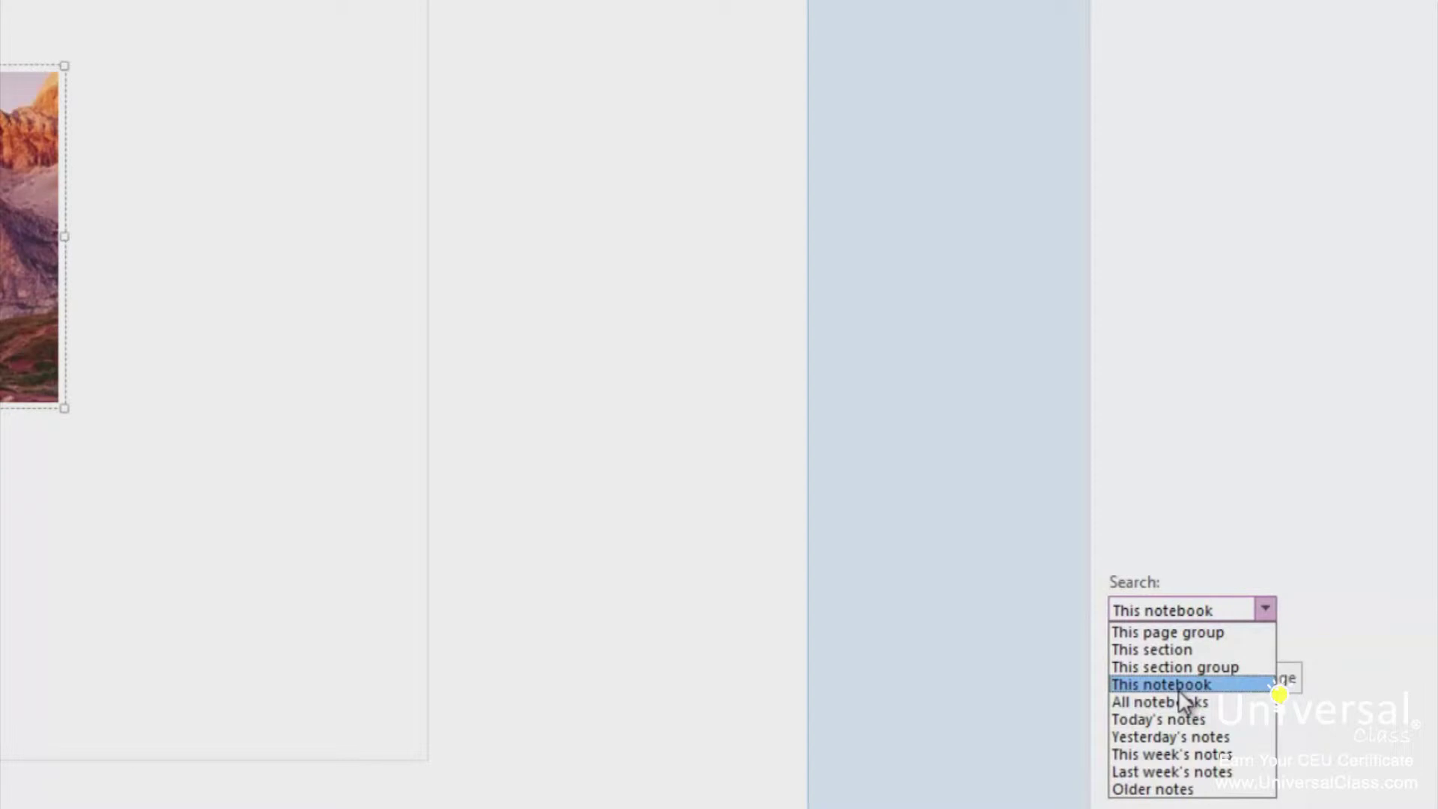
click(1173, 650)
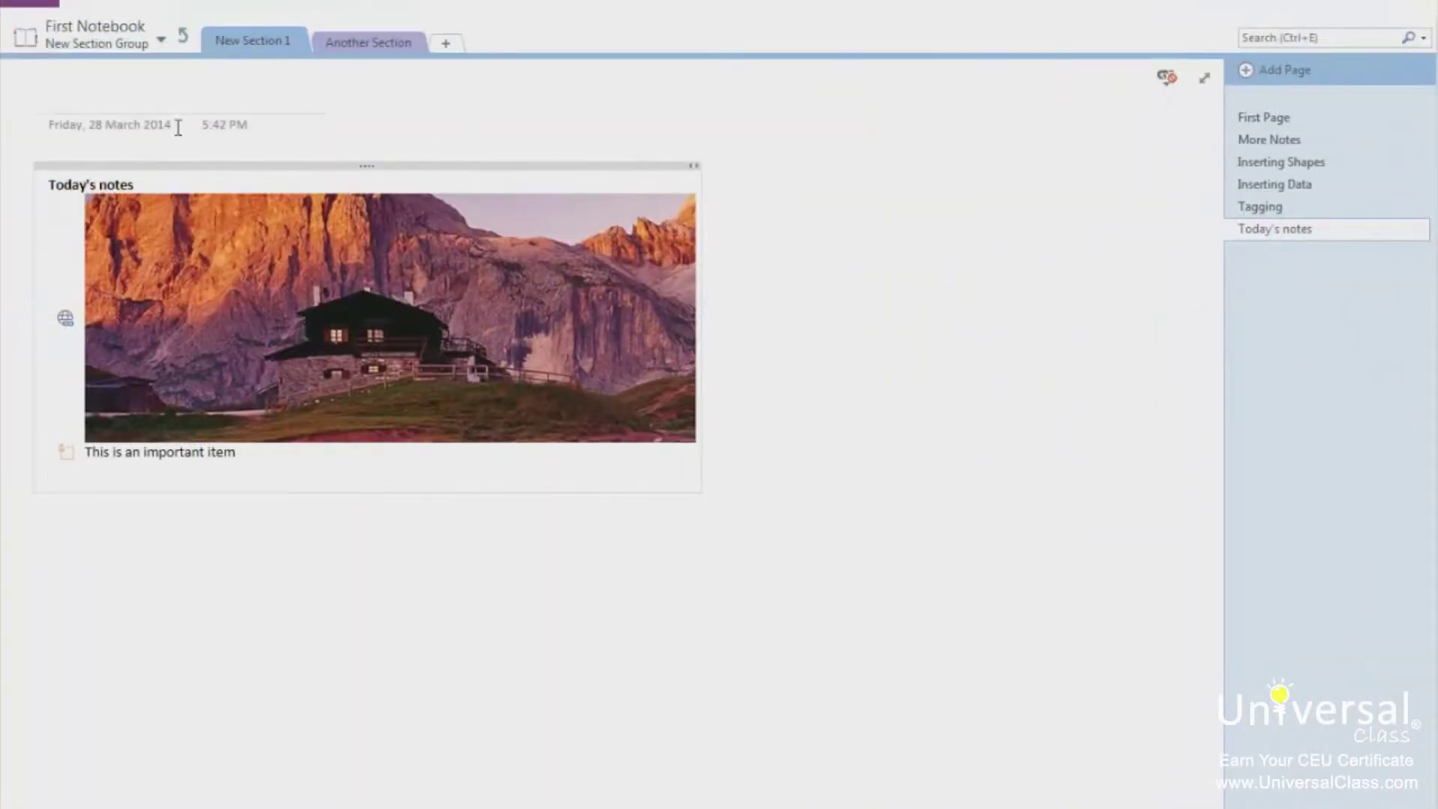
mouse_move(107, 463)
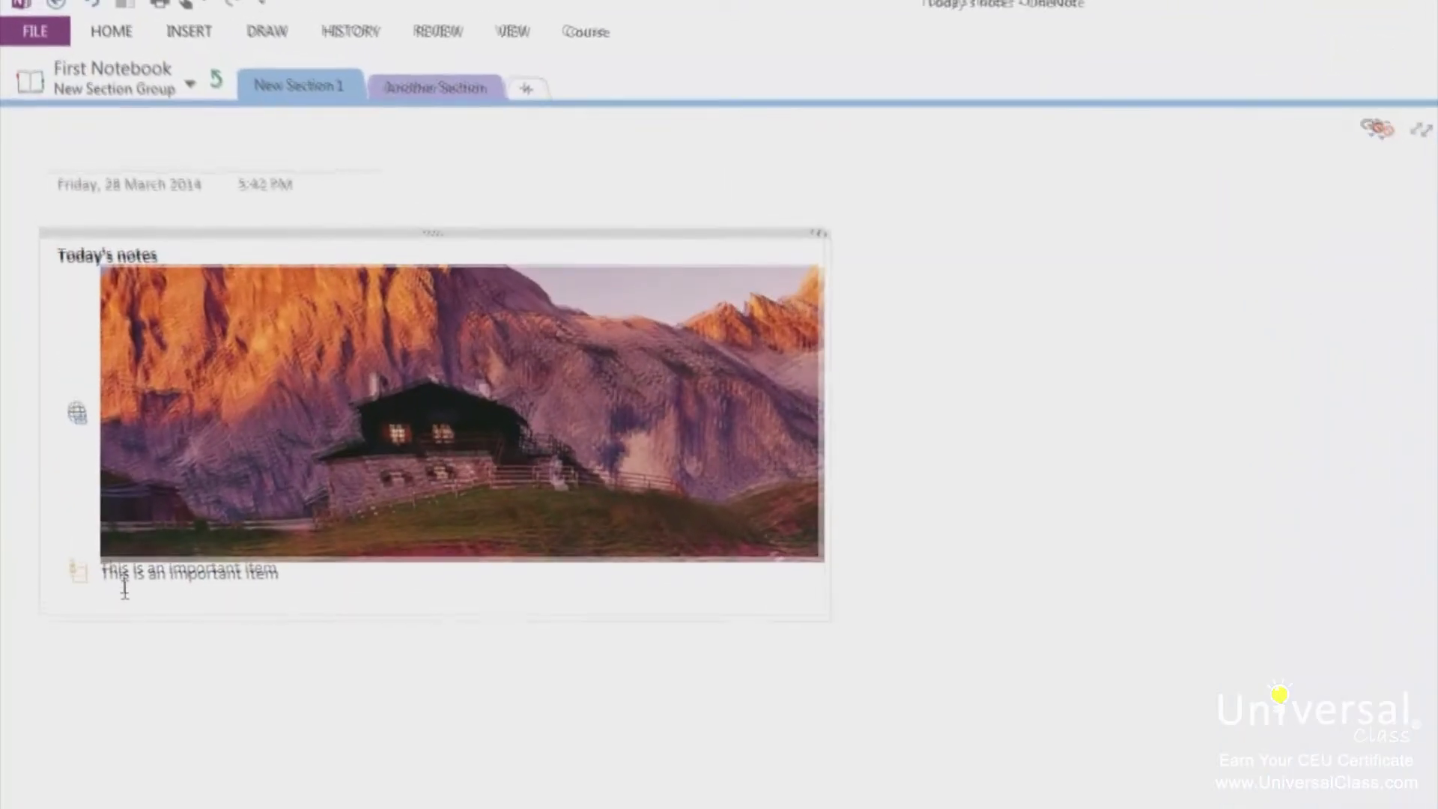
- Launch the Send to OneNote Tool from the VIEW ribbon
click(525, 33)
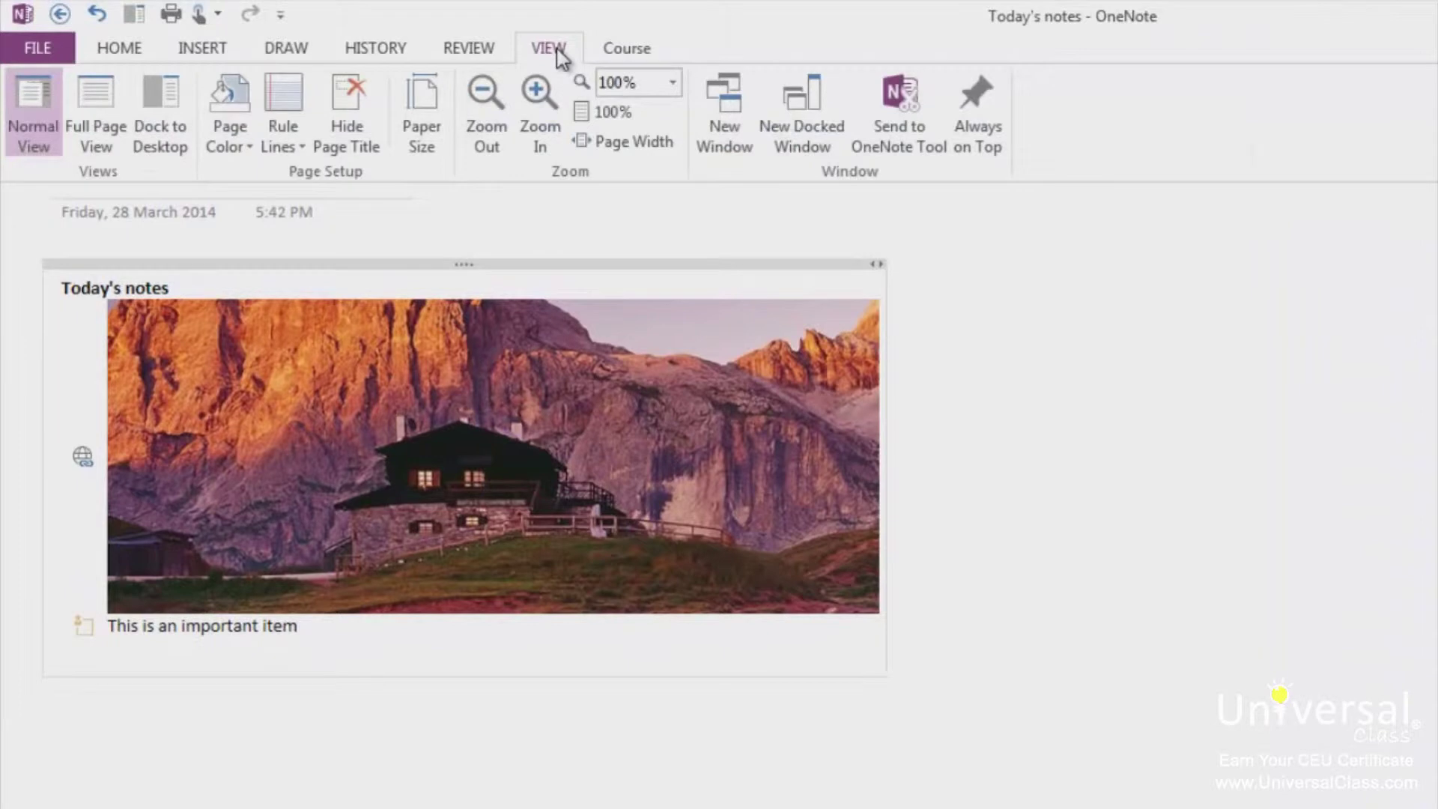
click(899, 112)
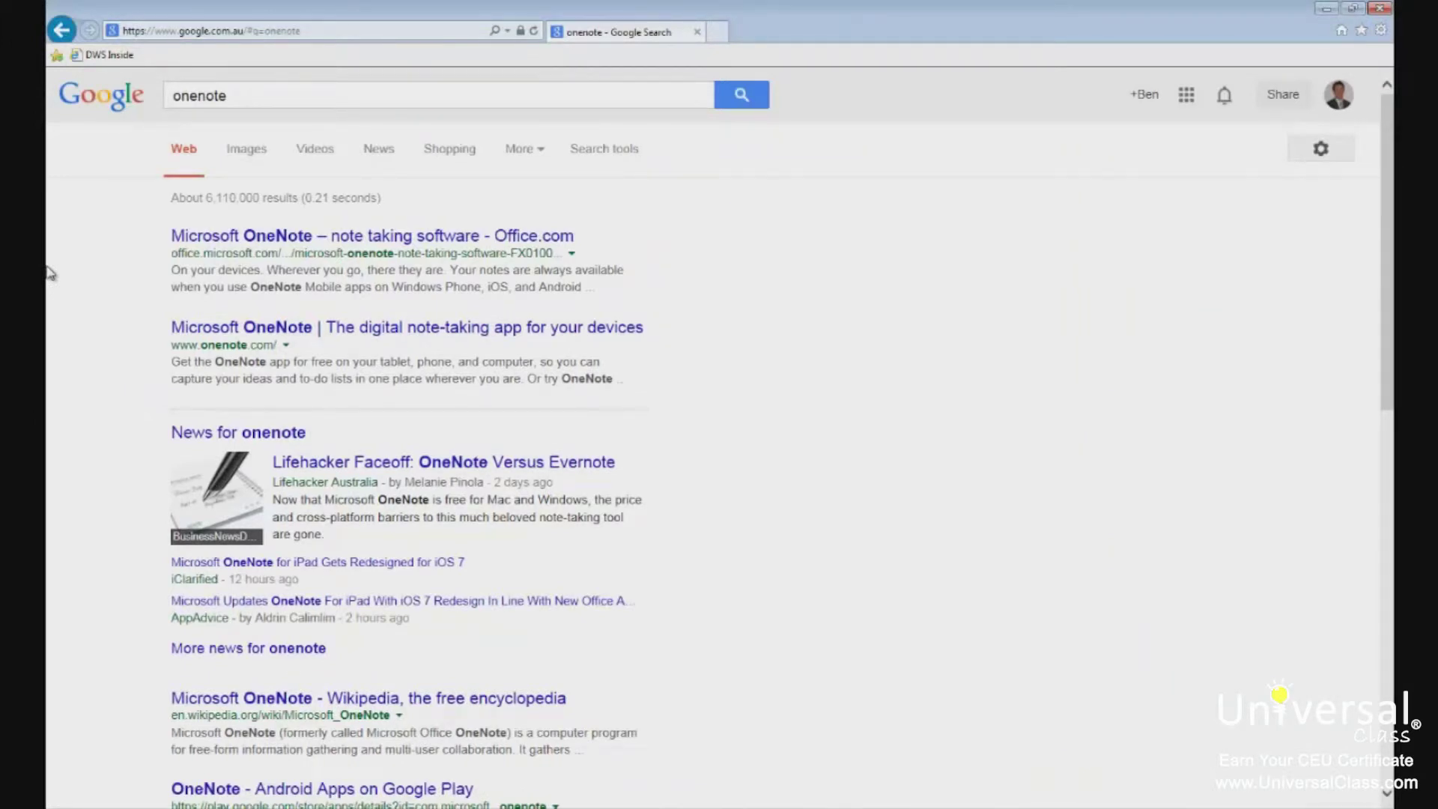
- Take a screen clipping of the Google 'onenote' search results page in Internet Explorer
key(super+n)
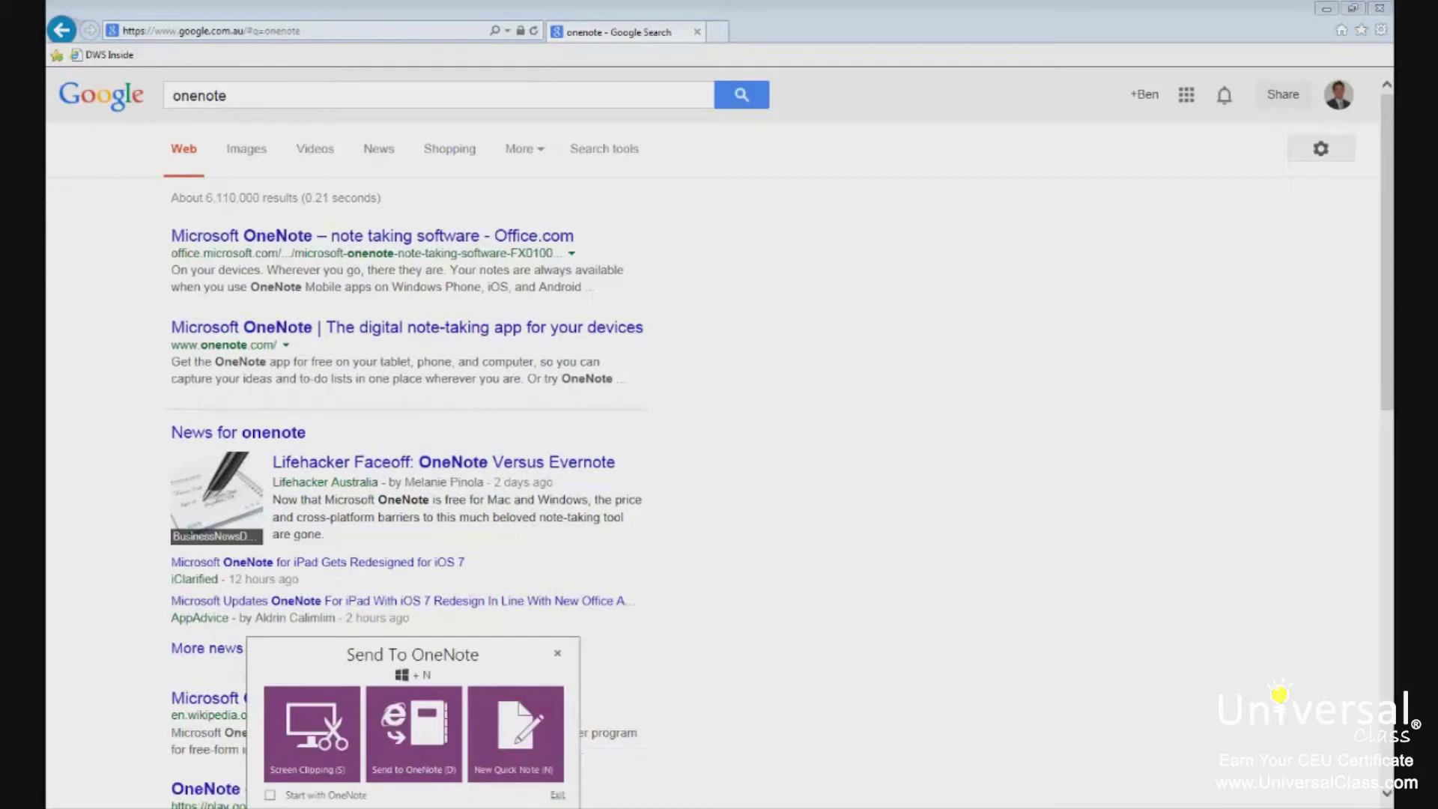
click(331, 749)
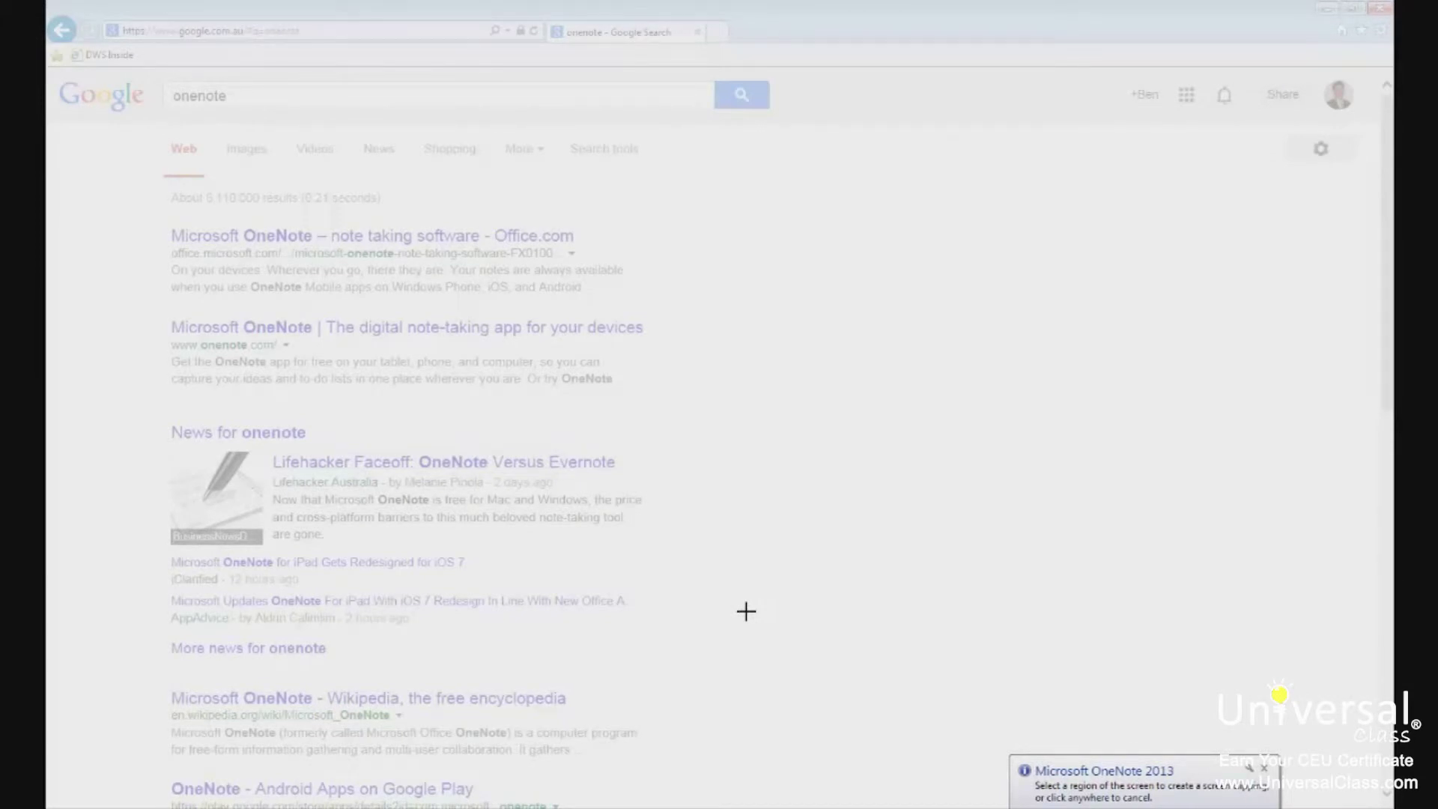
drag(750, 605, 156, 68)
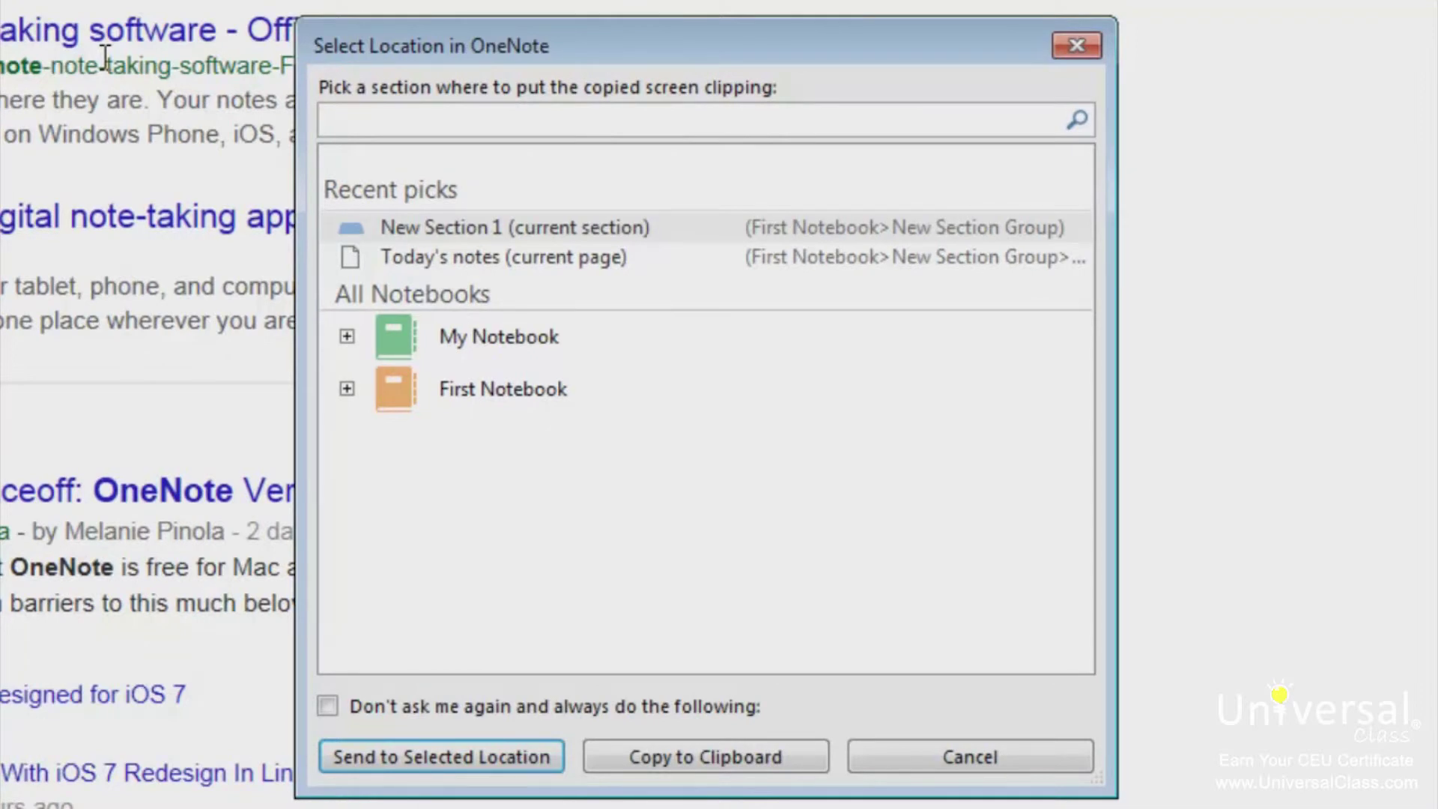
- Send the search-results clipping to New Section 1 as a new Google page
click(443, 235)
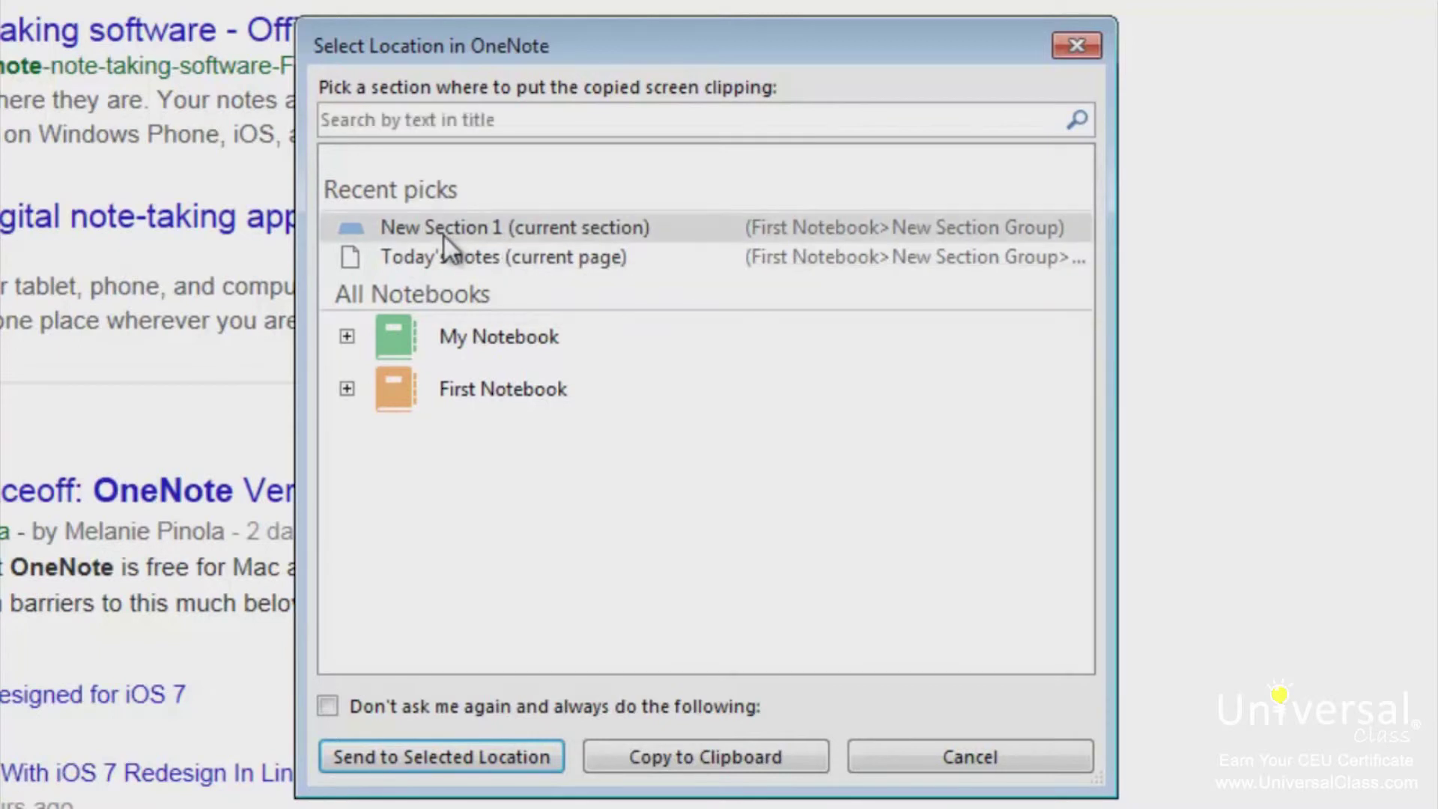
click(430, 762)
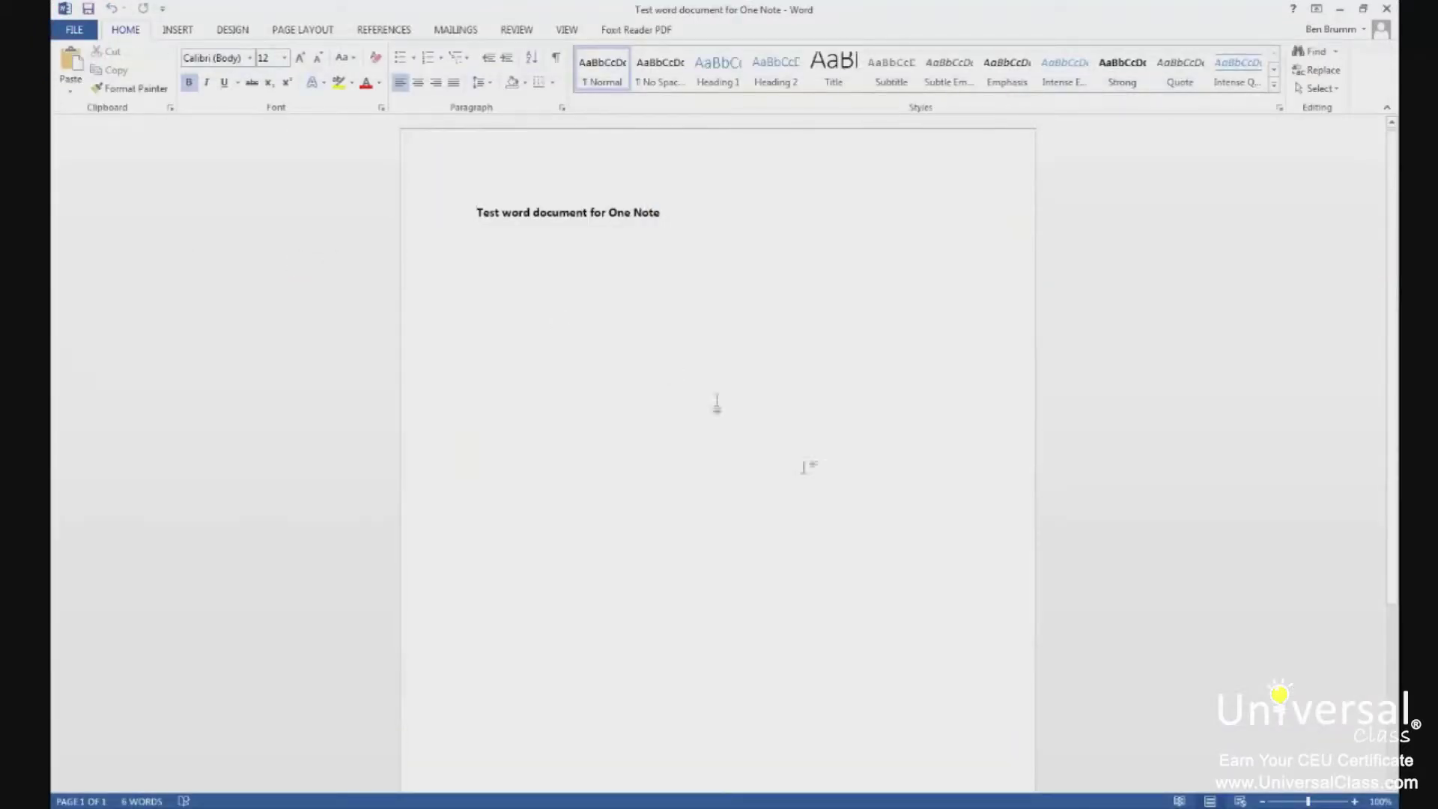
- Send the Word test document to OneNote with Win+N and the Send to OneNote tile
key(super+n)
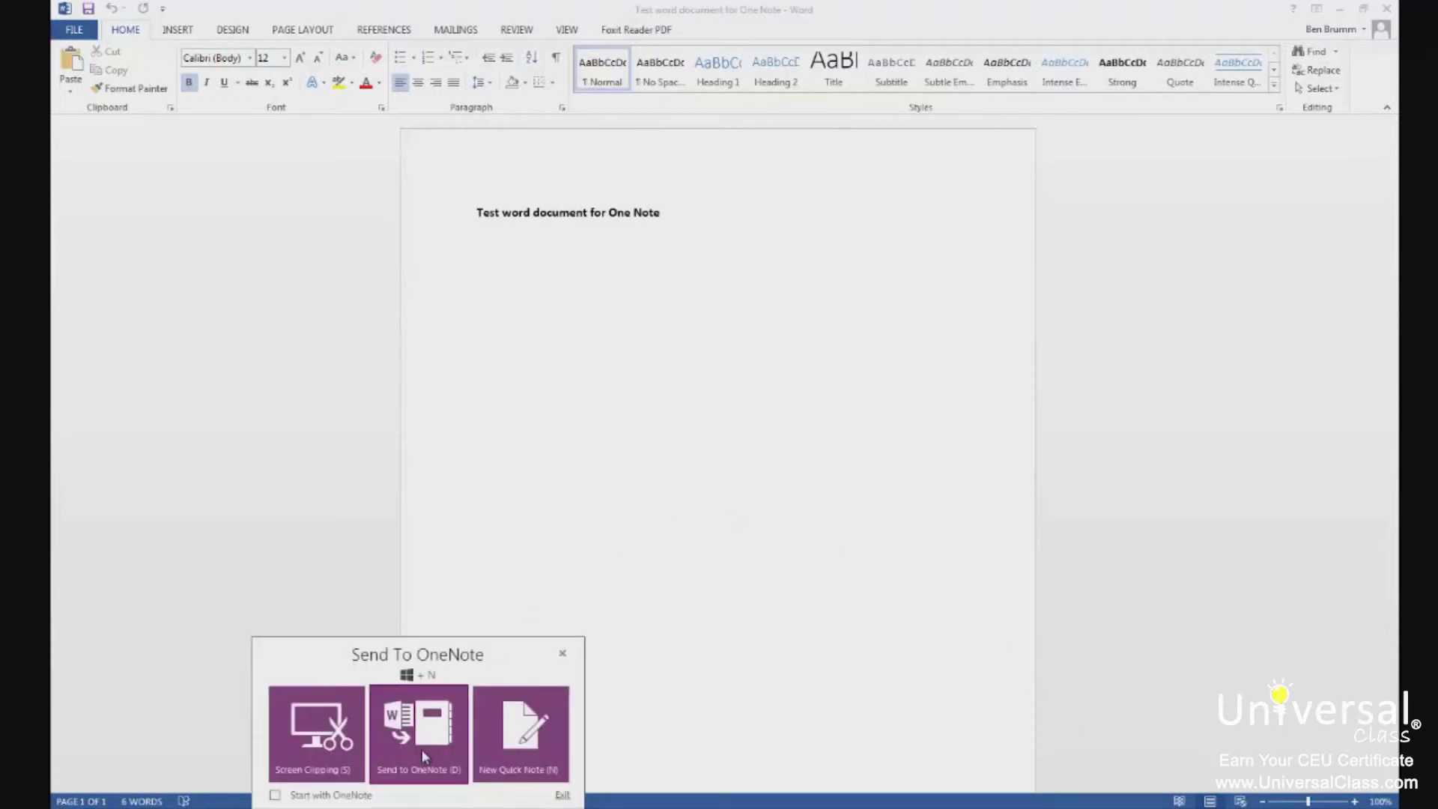
click(421, 749)
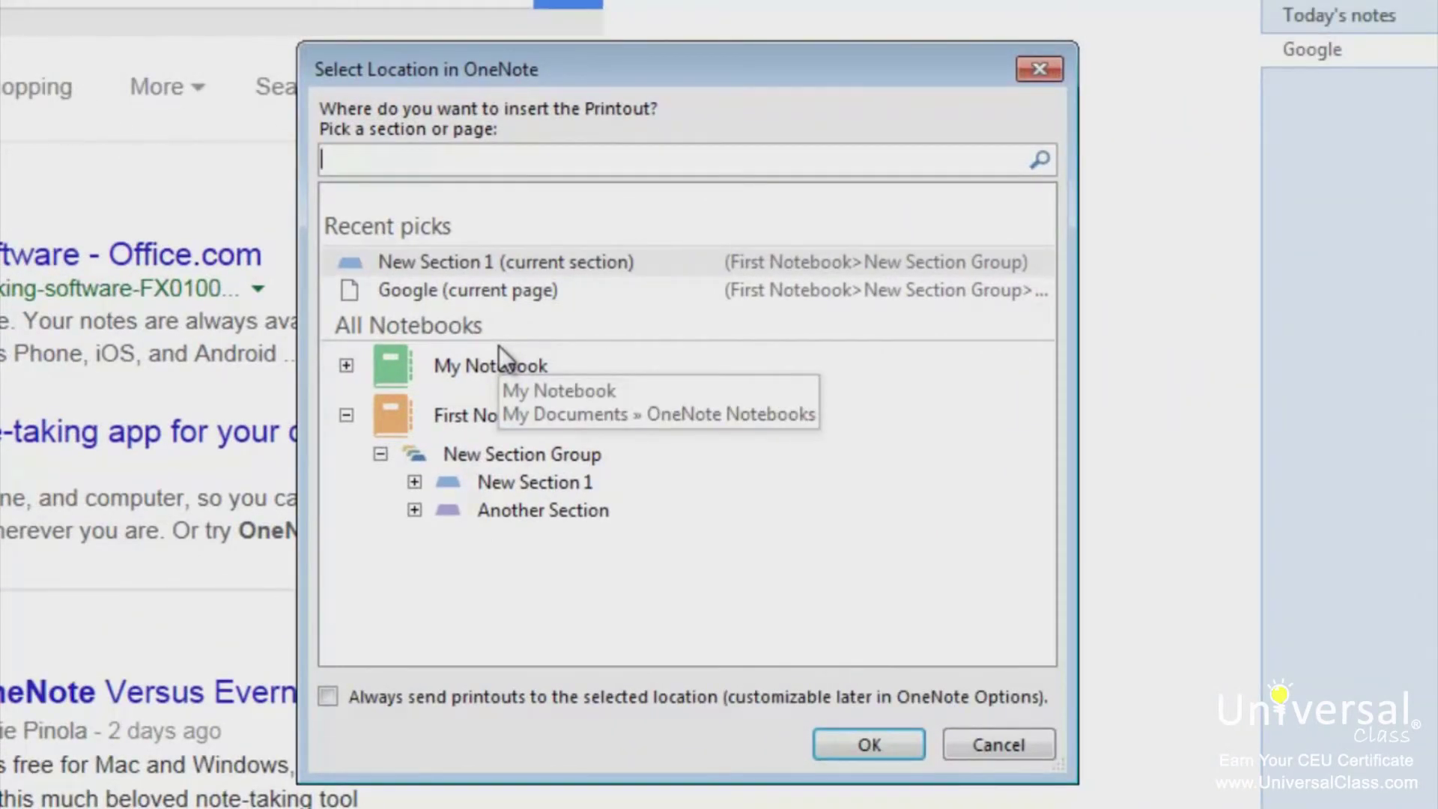
- Insert the printout into New Section 1 as page 'Test word document for One Note'
click(459, 263)
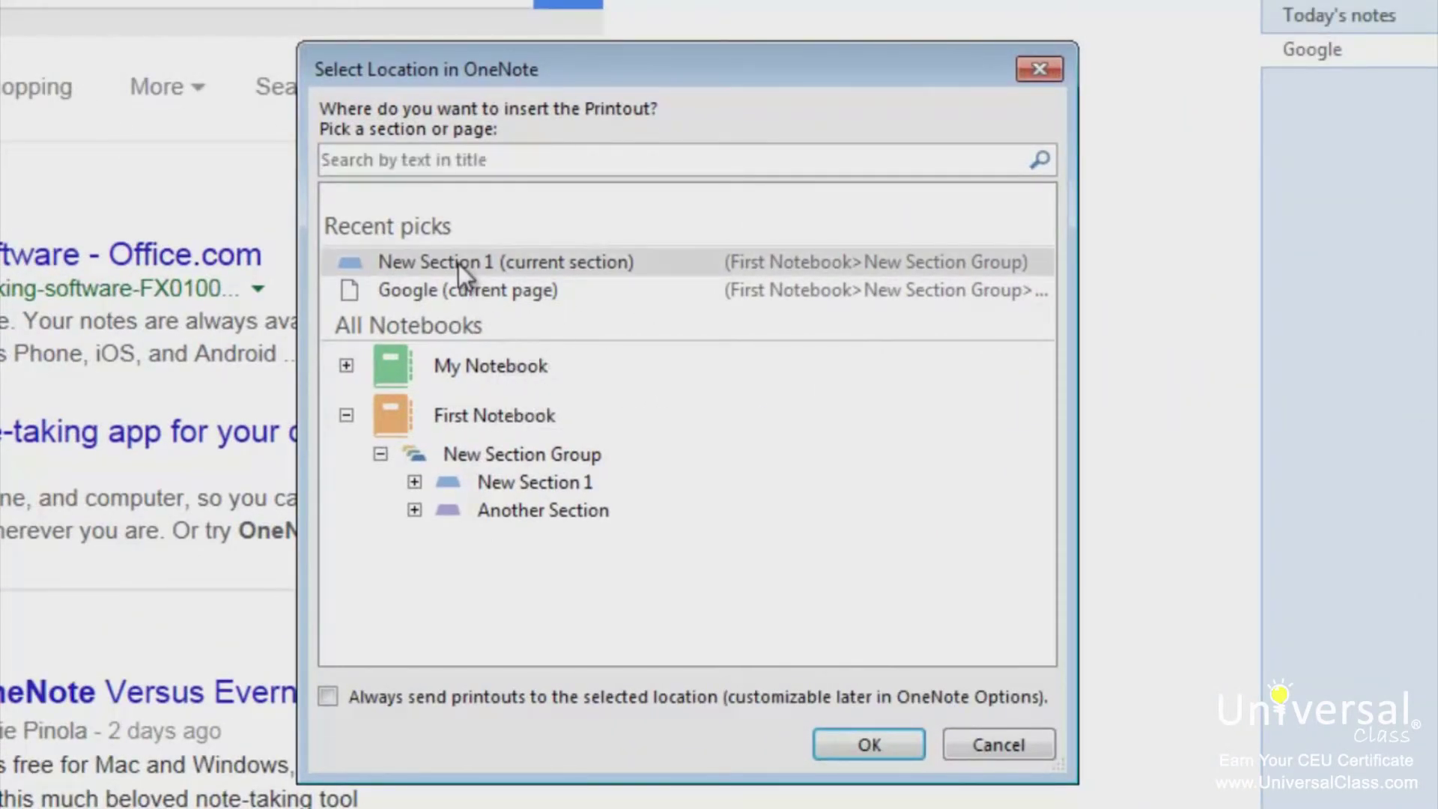
click(888, 748)
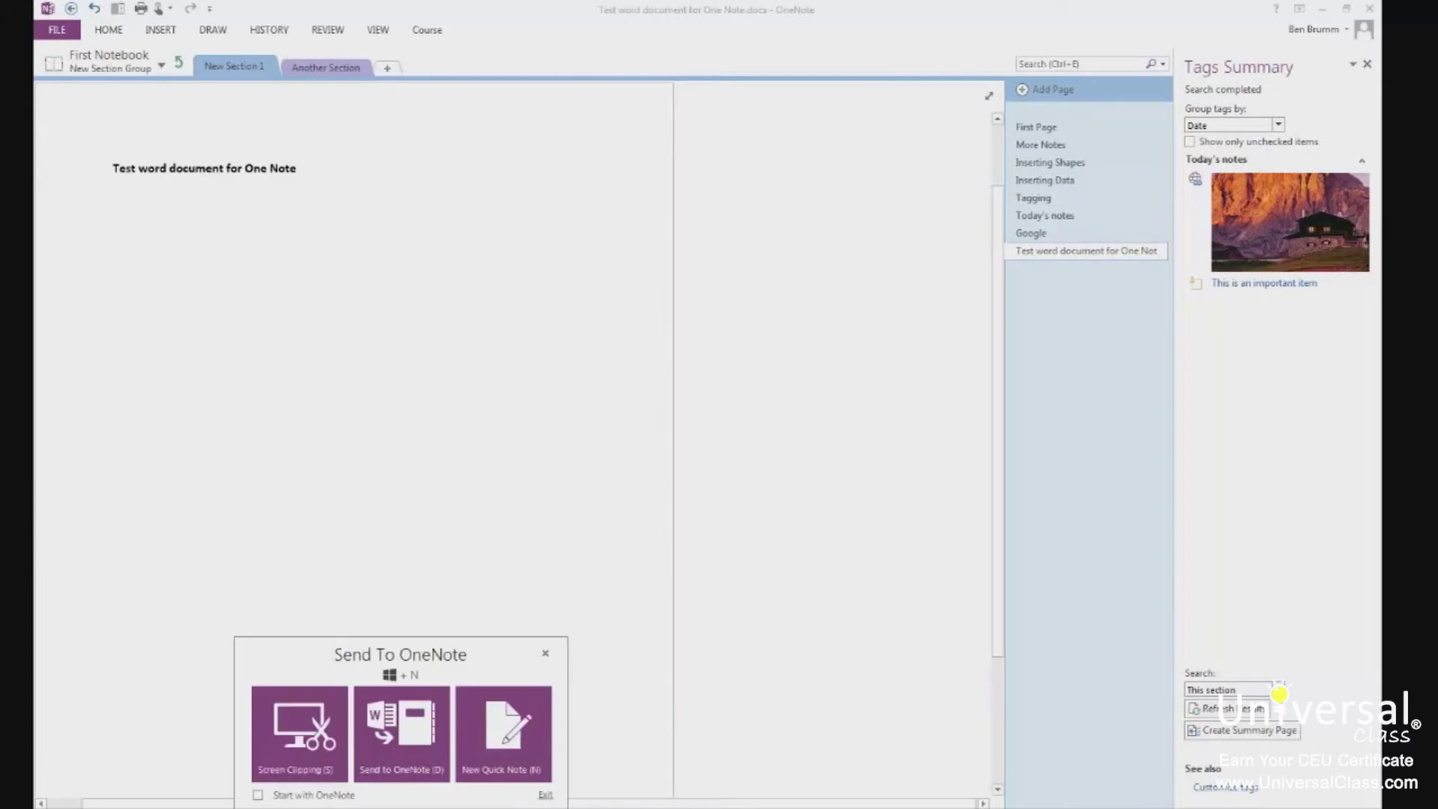
- Discard an empty quick note, check the Quick Notes section, then return to the test document page
click(537, 742)
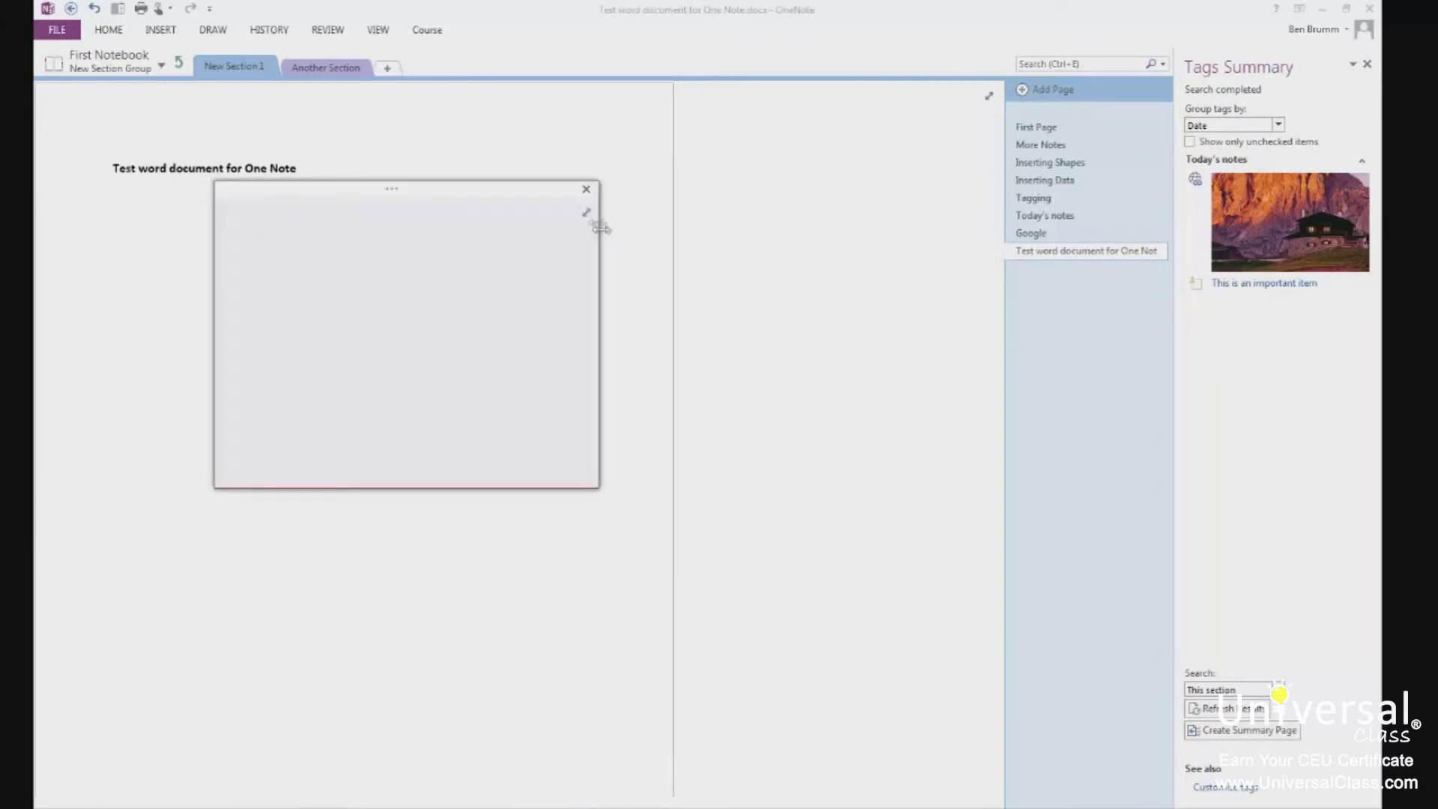
click(587, 190)
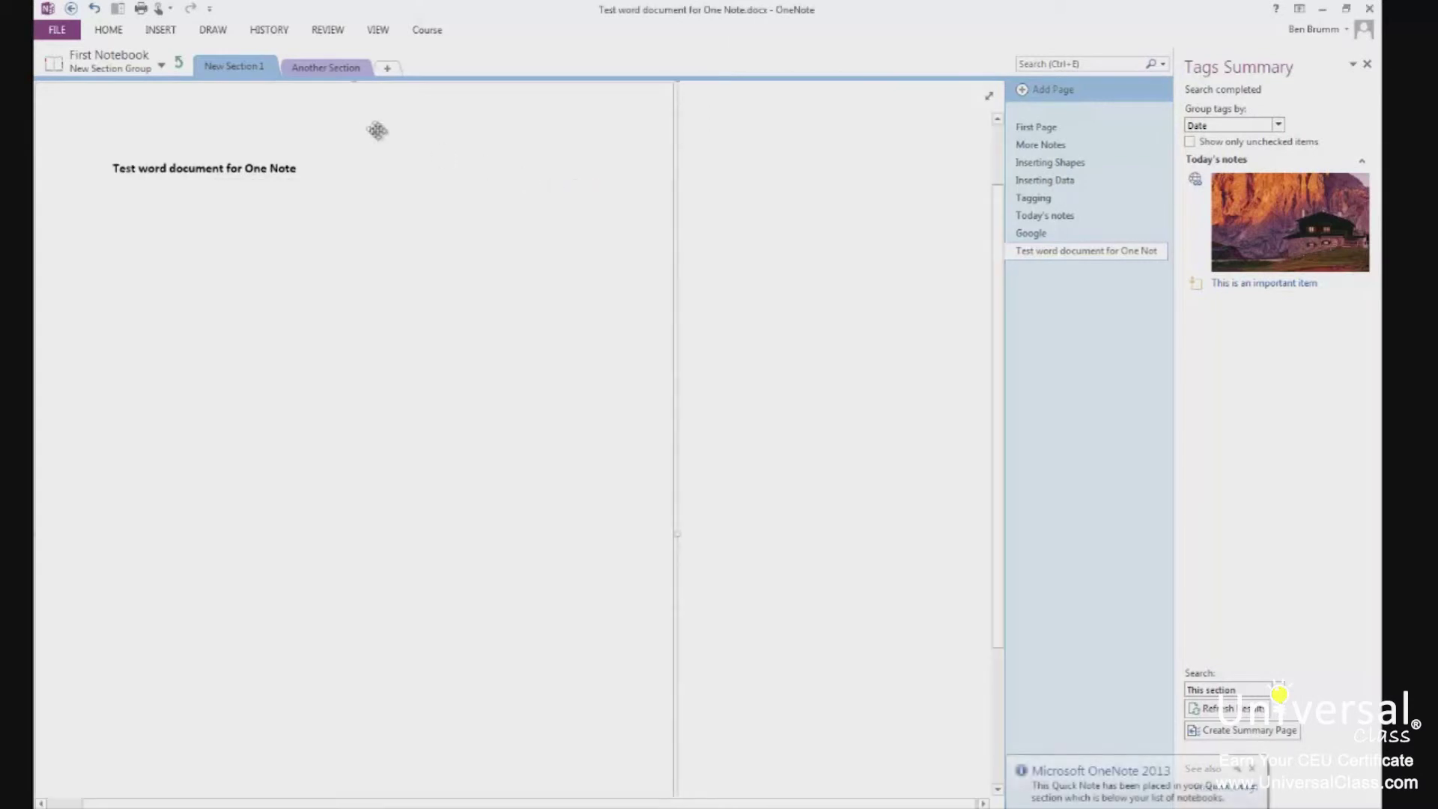
click(116, 66)
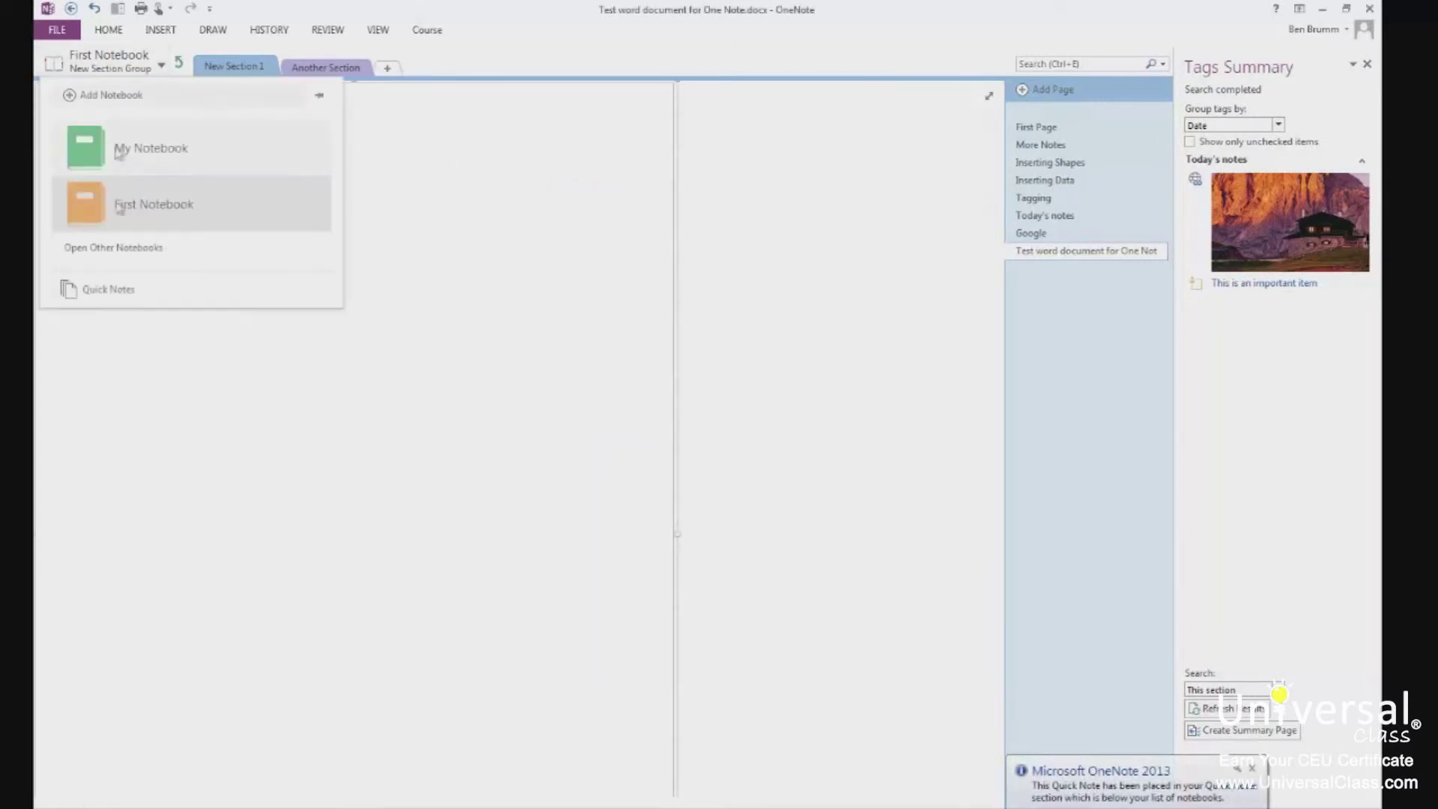
click(110, 283)
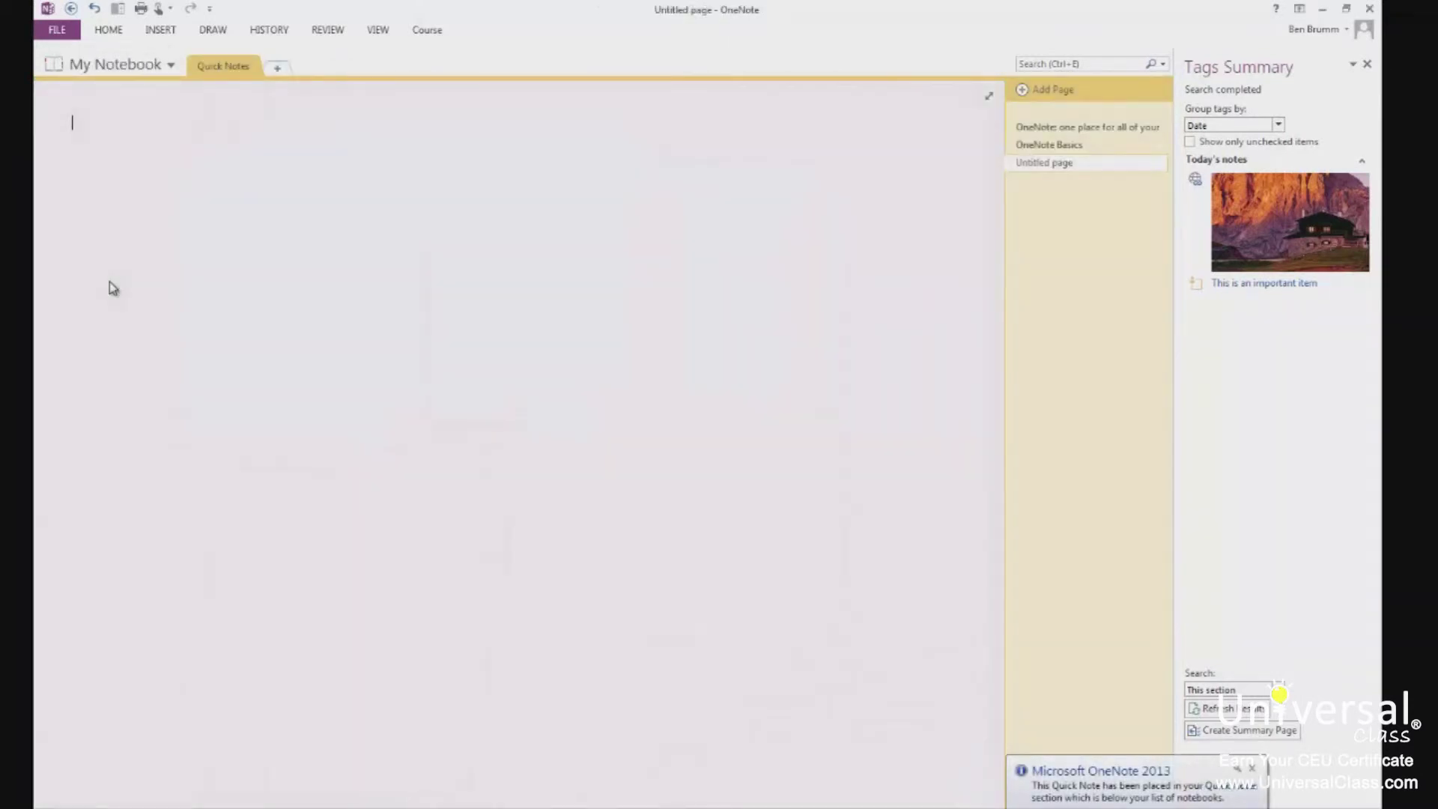
click(122, 66)
click(142, 202)
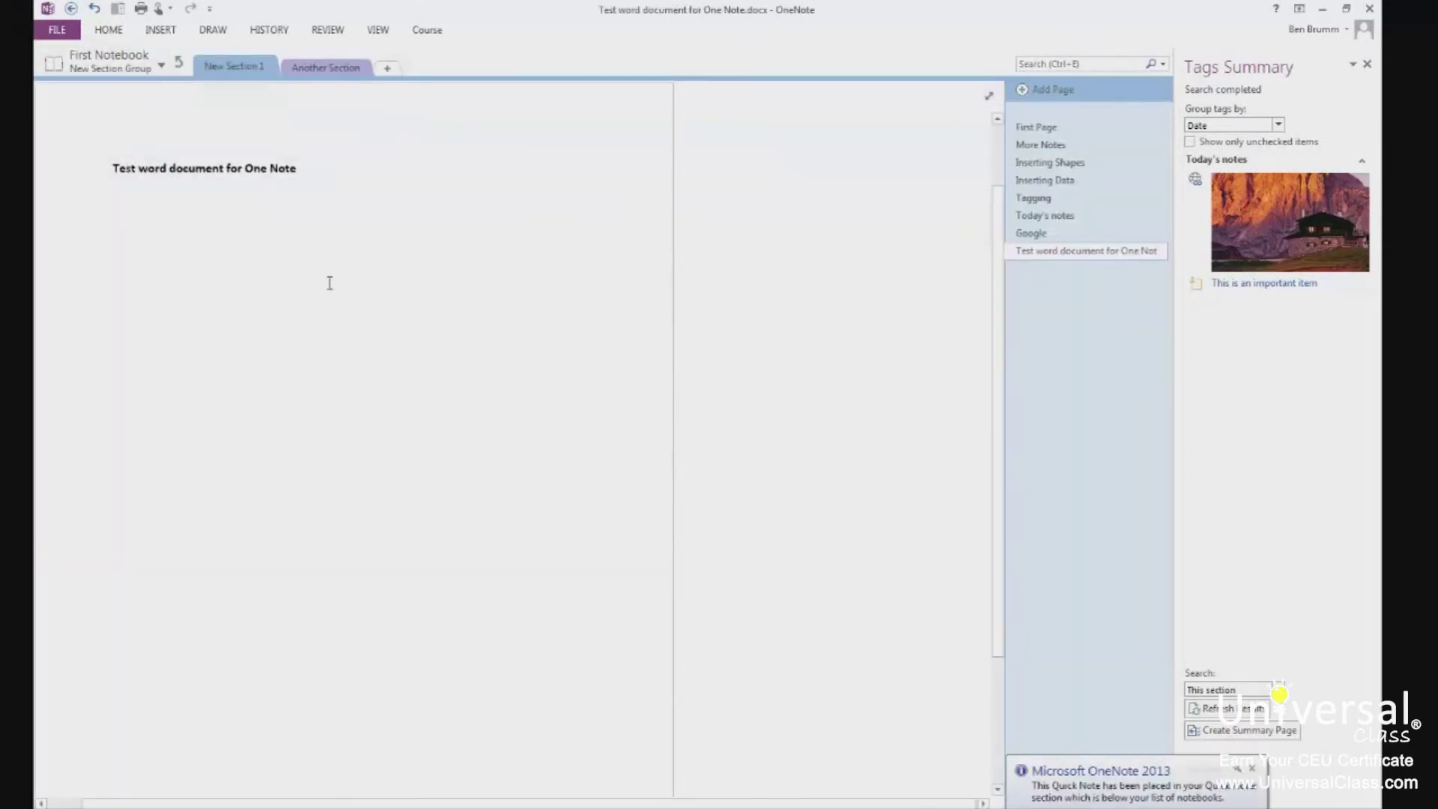
- Create a Quick Note reading 'Some quick notes go here' and expand it to show the ribbon
key(super+n)
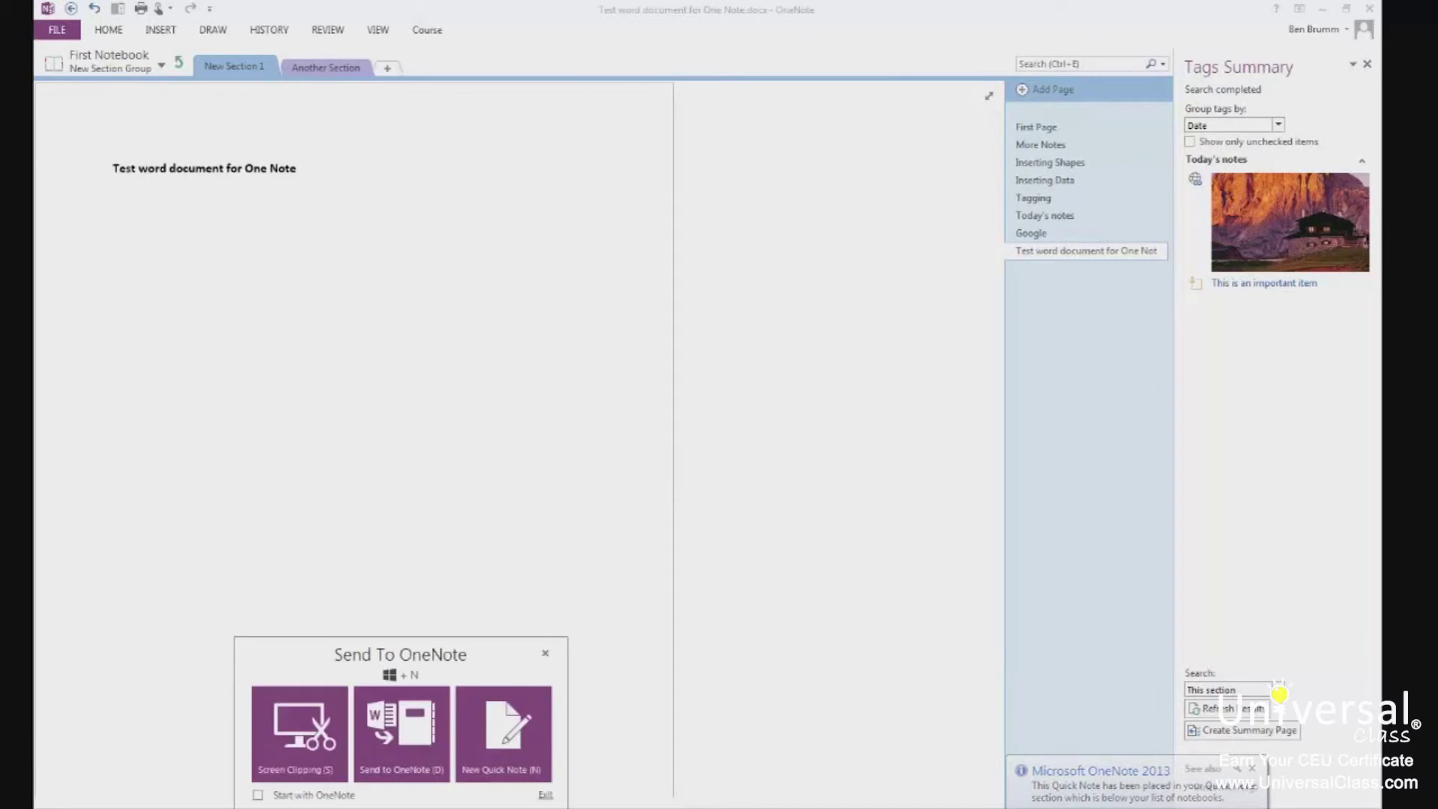
click(499, 744)
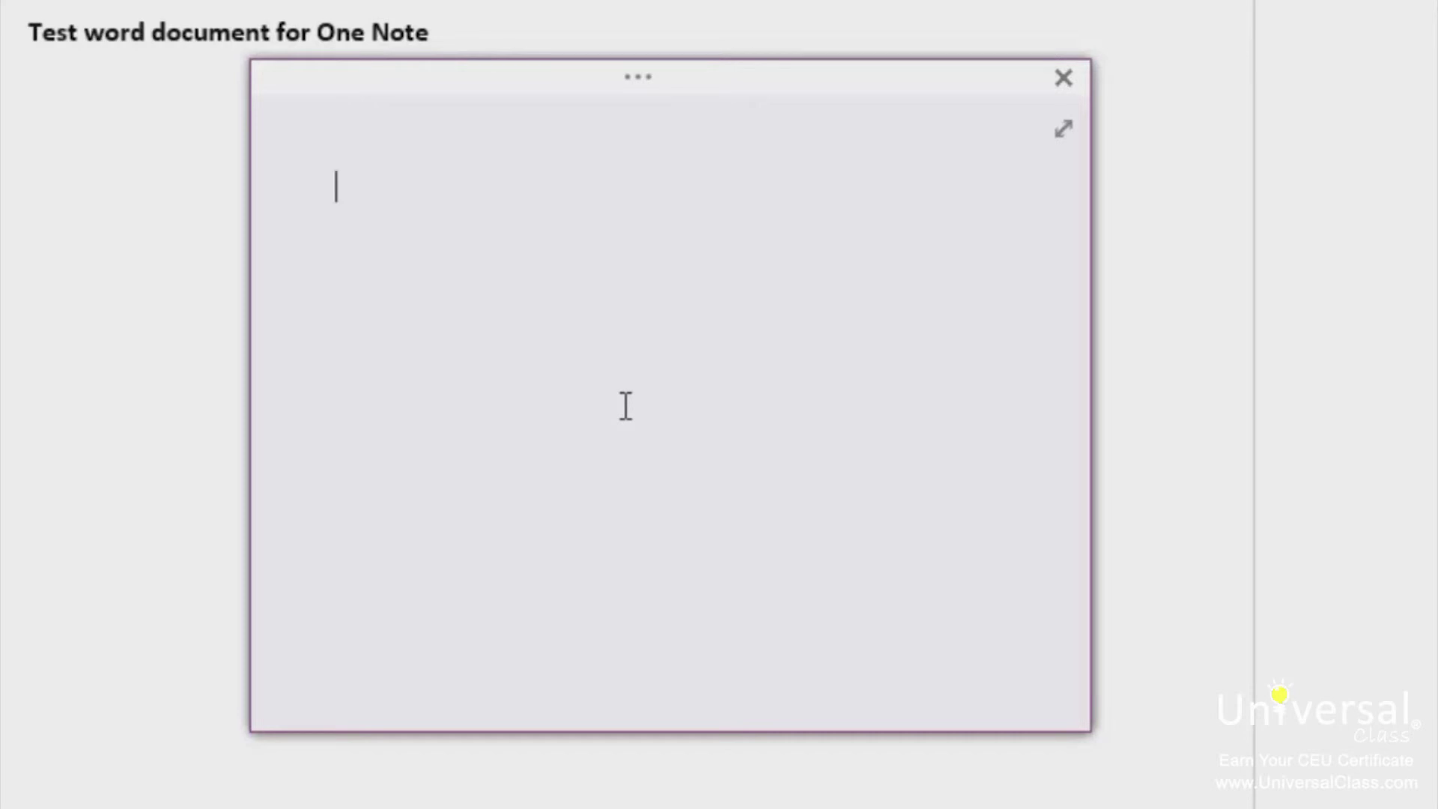
text(Some q)
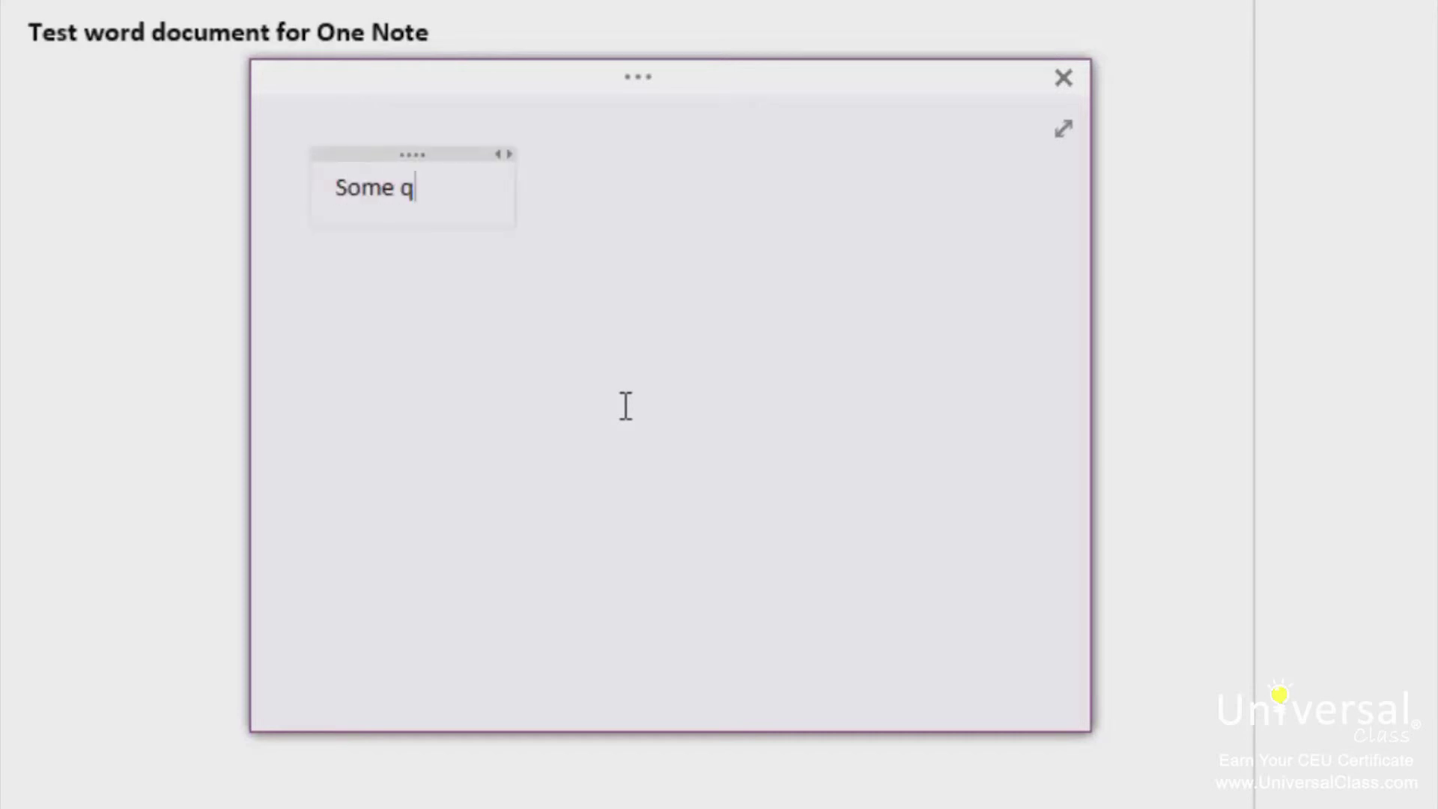
text(uick notes go here)
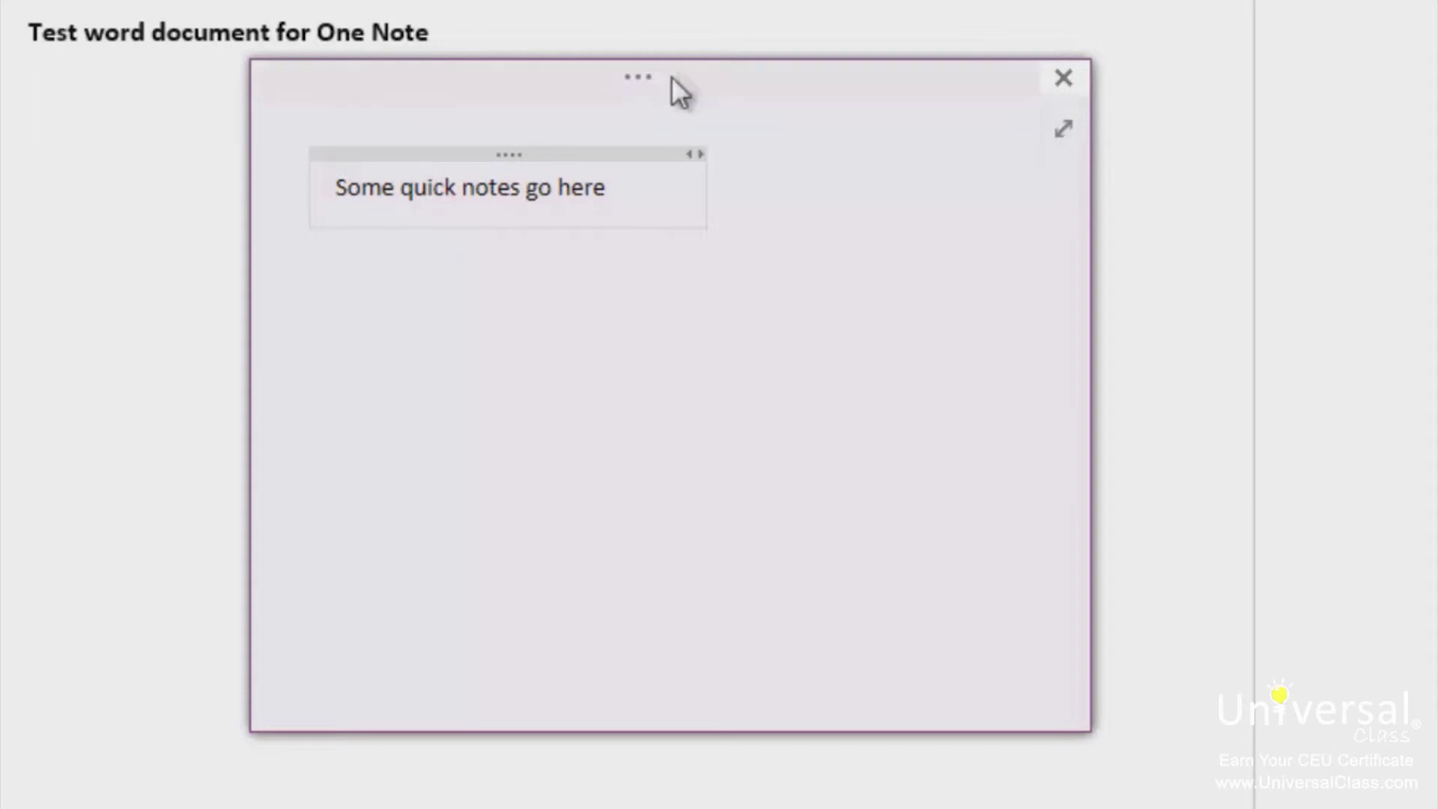
click(633, 73)
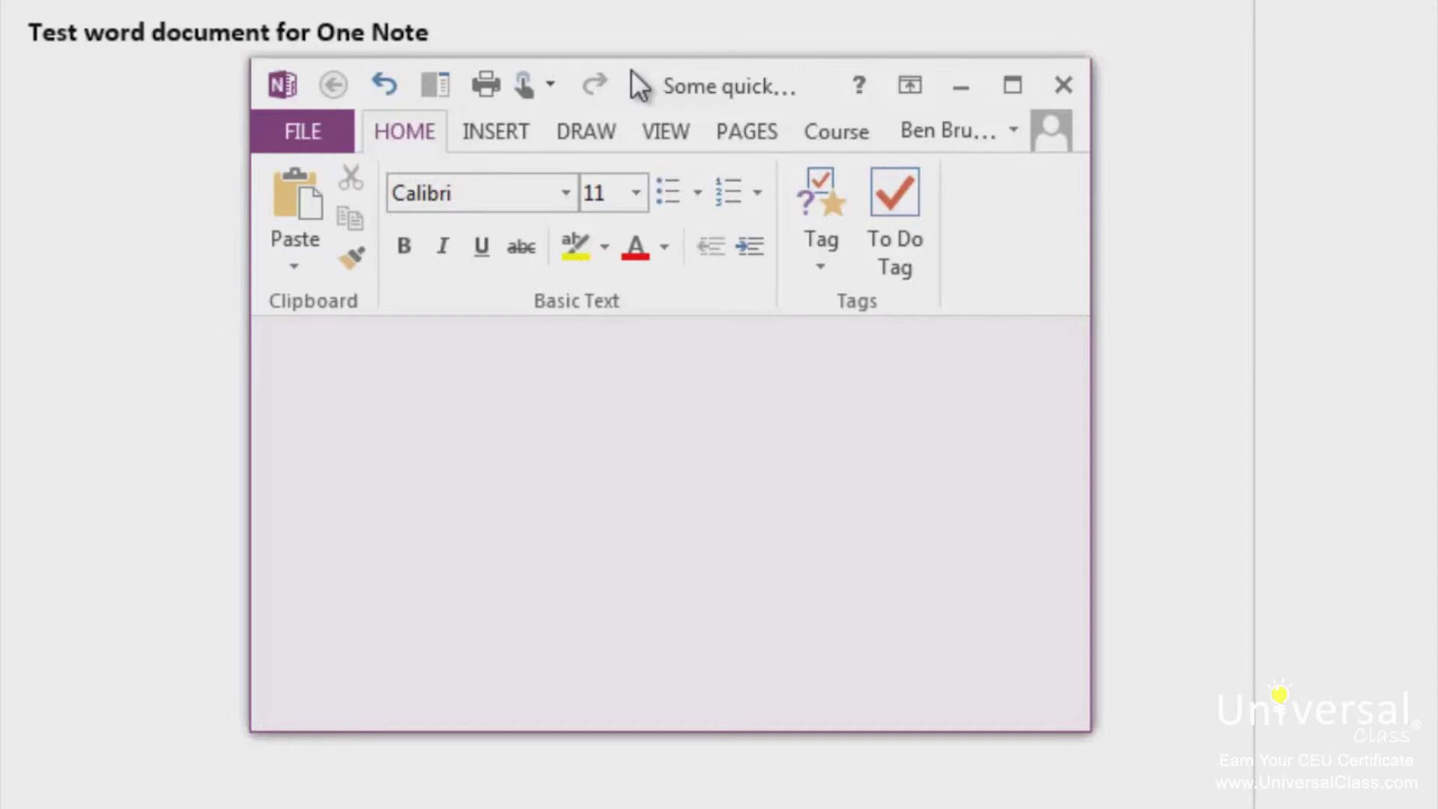
- Move the quick note page to First Notebook > New Section Group > New Section 1
click(746, 139)
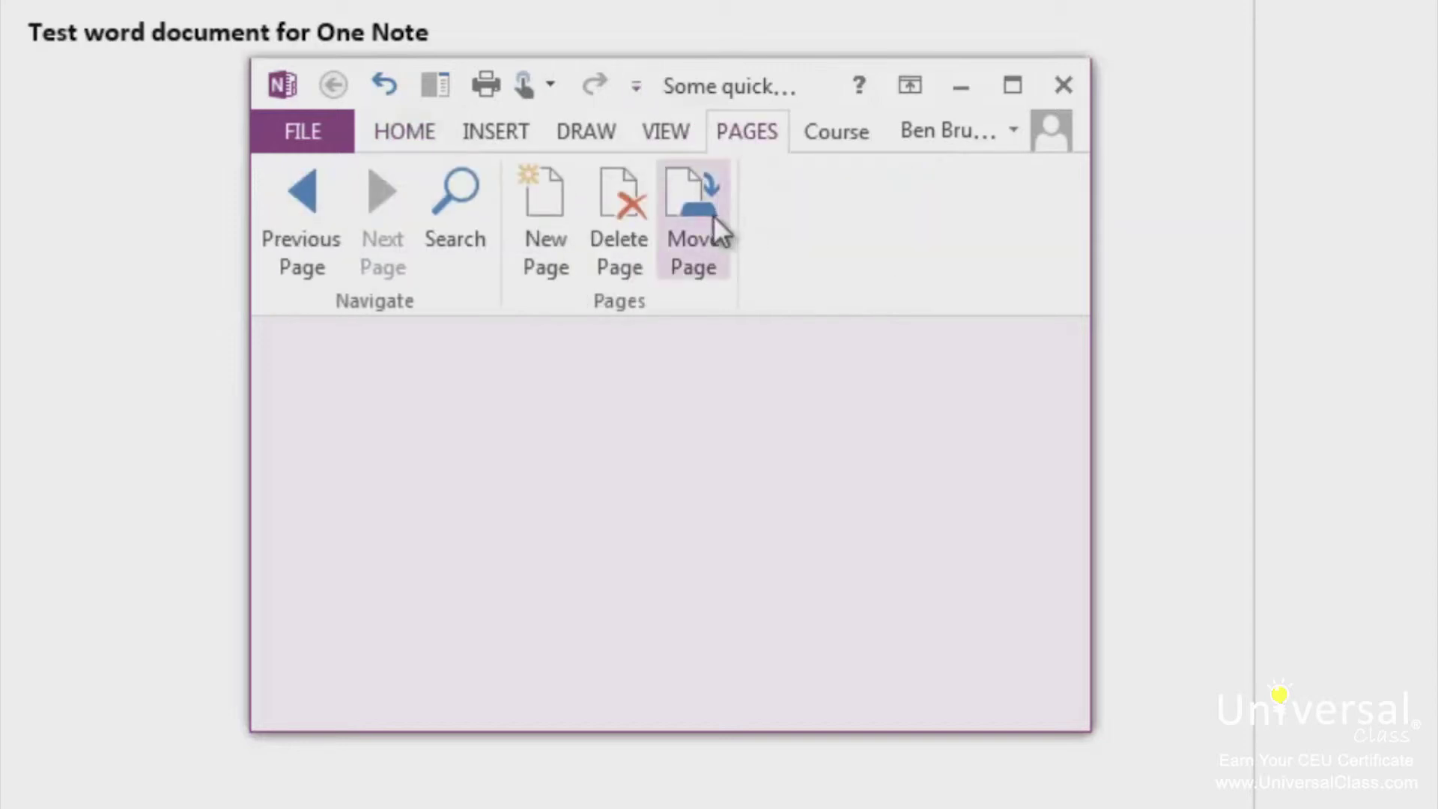
click(708, 214)
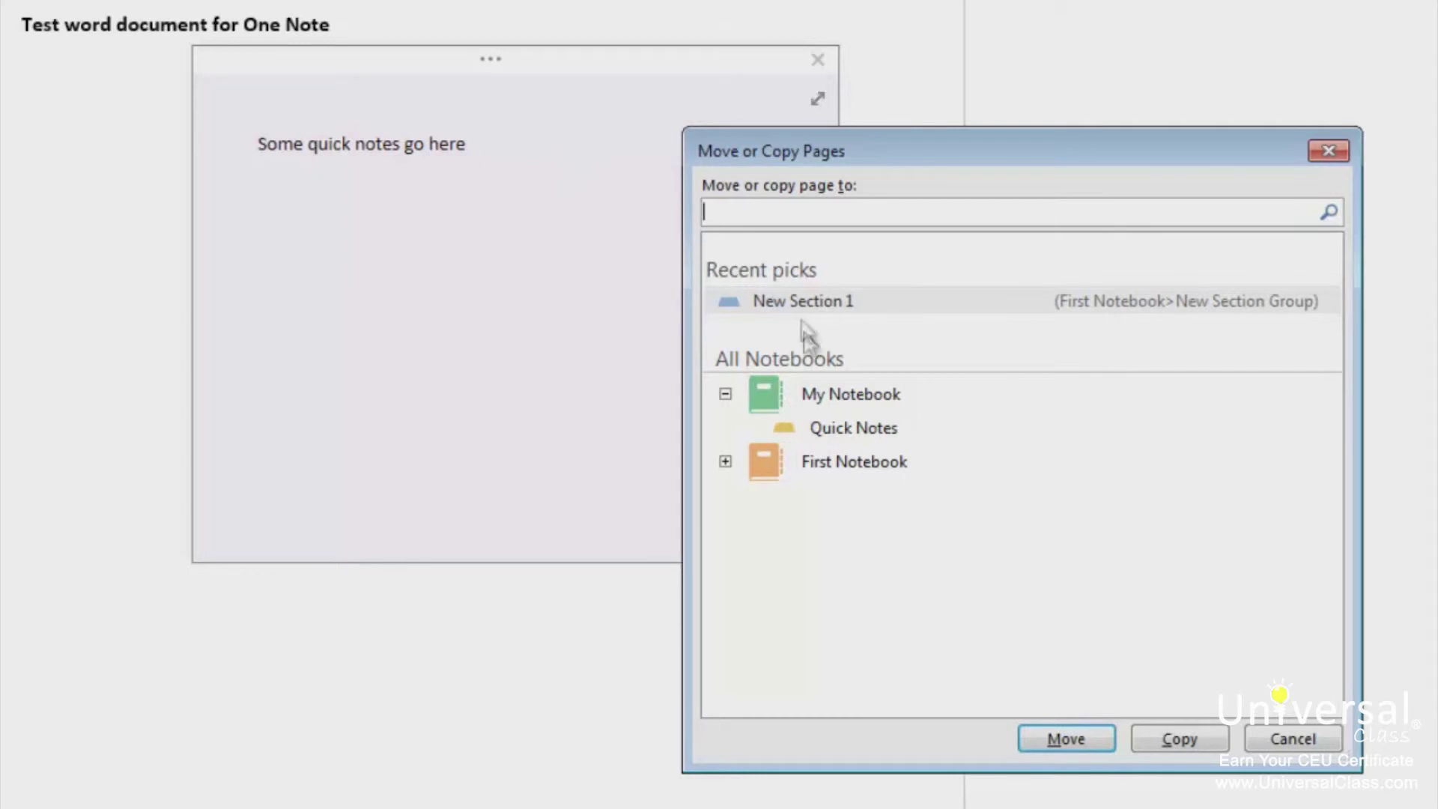
click(726, 461)
click(755, 496)
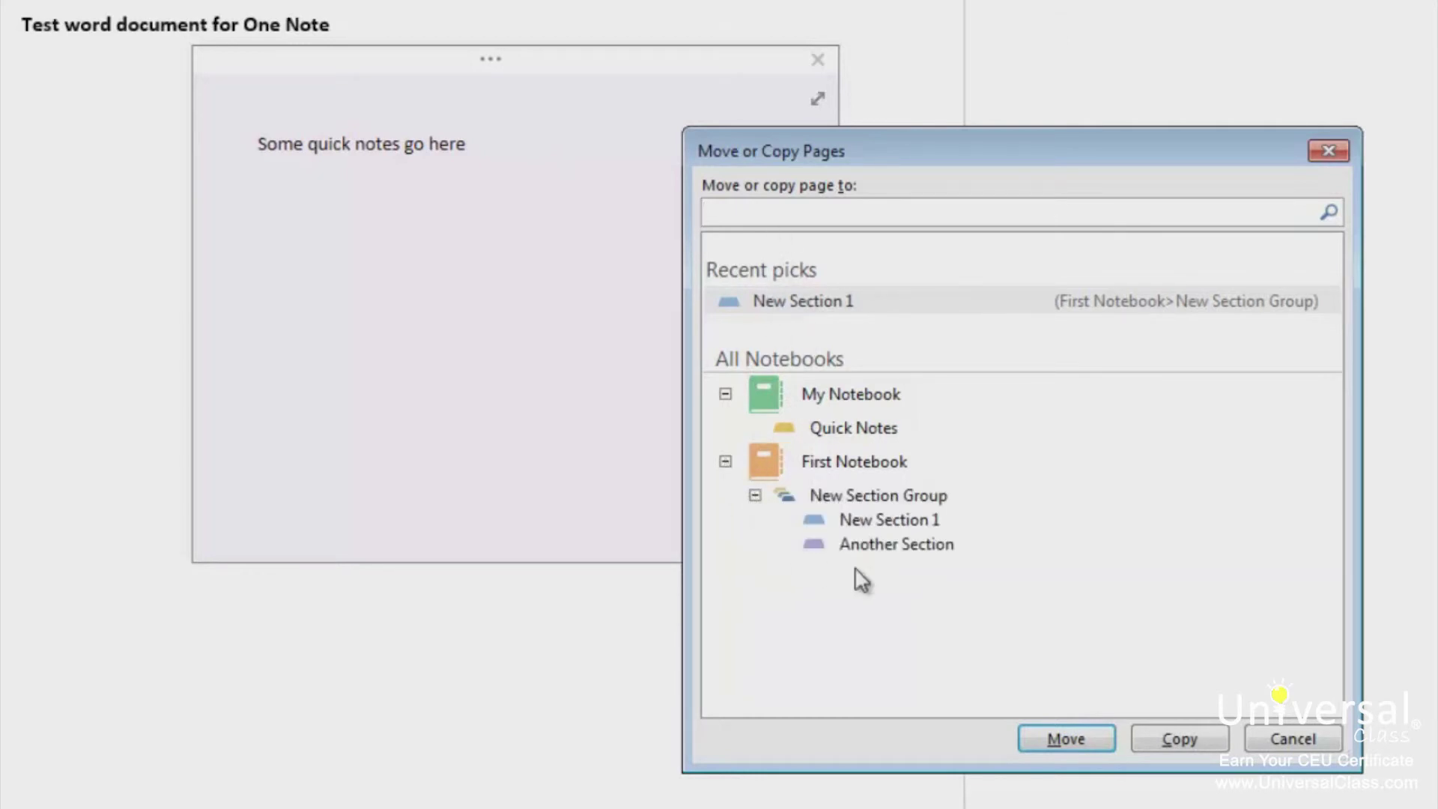
click(883, 523)
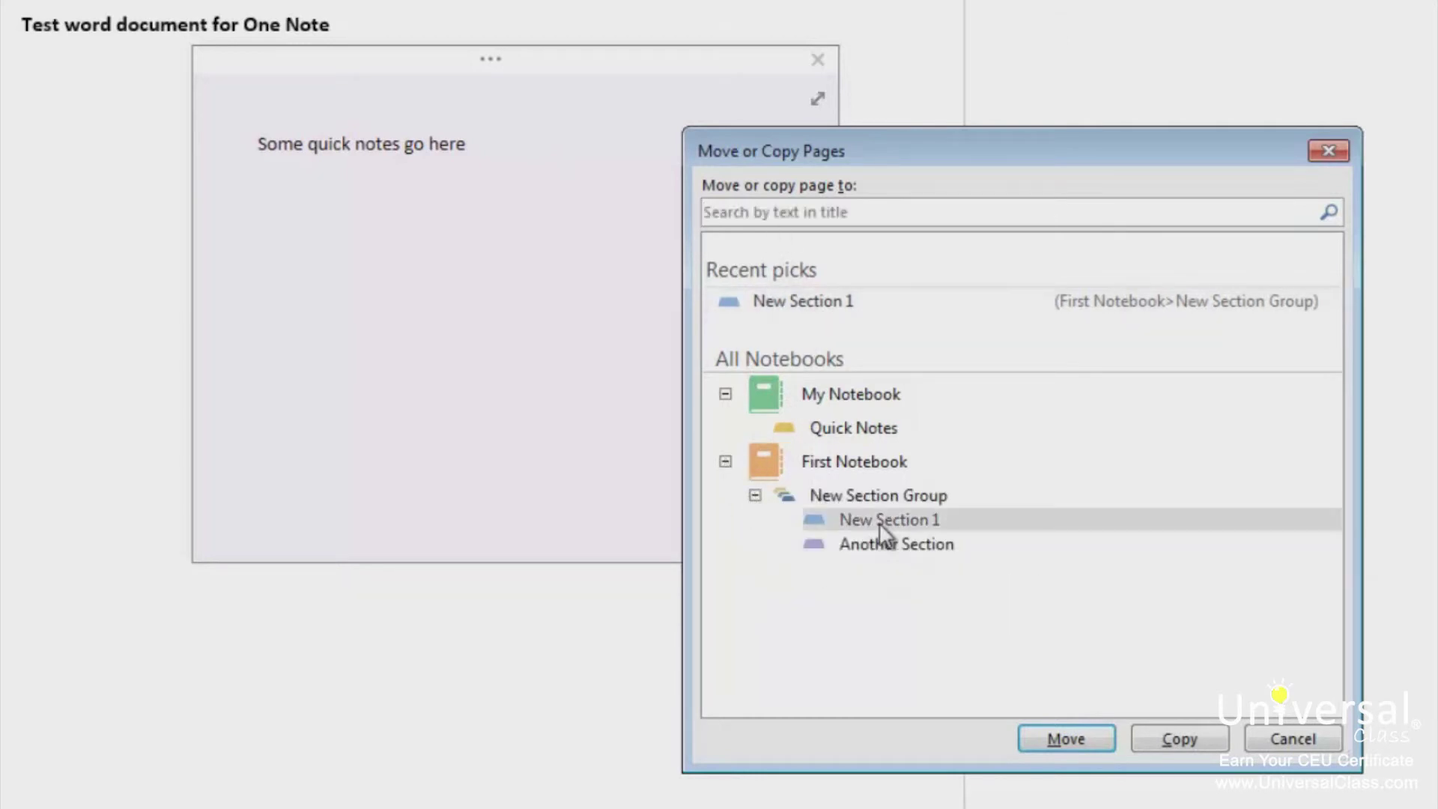
click(1067, 740)
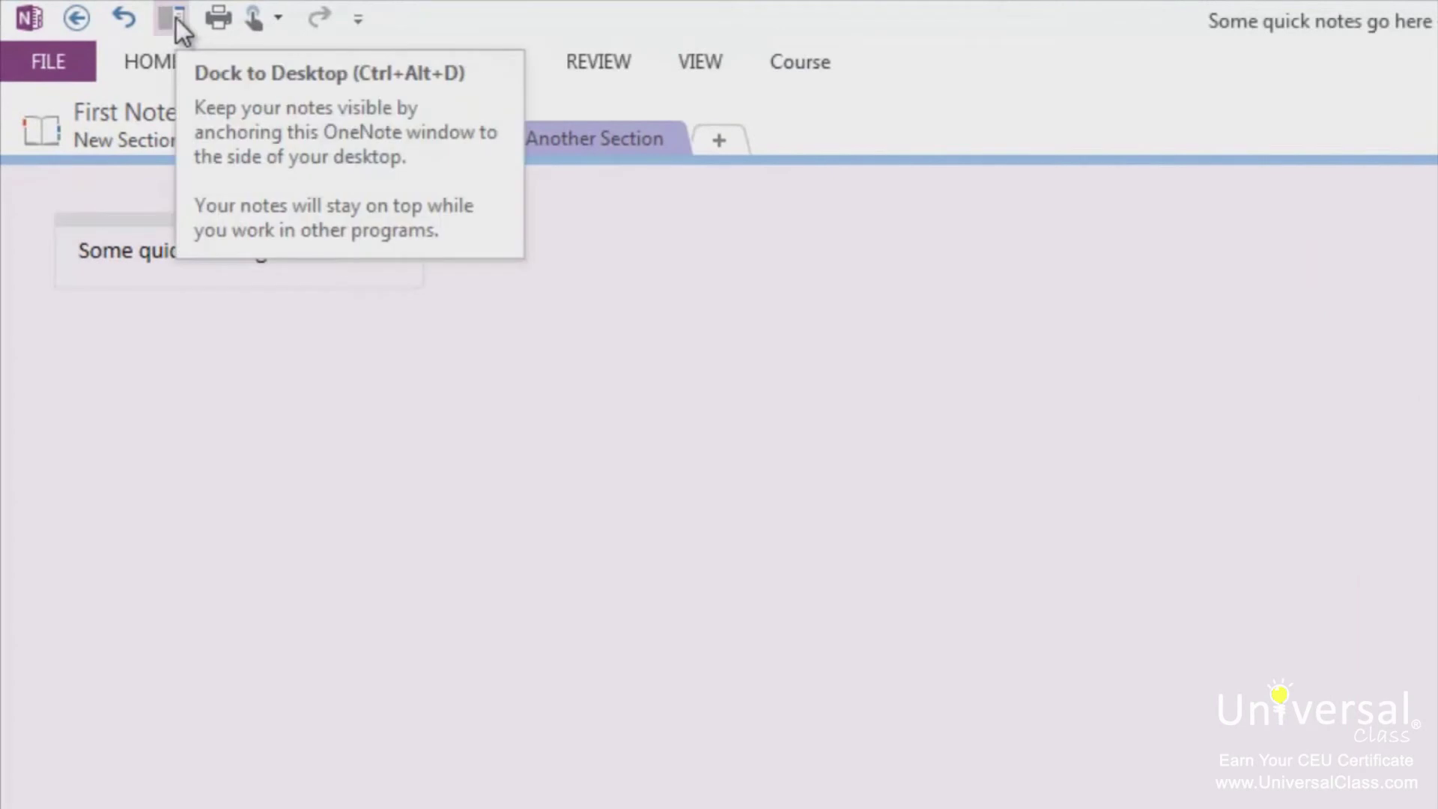
- Dock the OneNote notes window beside the open Word test document
click(177, 18)
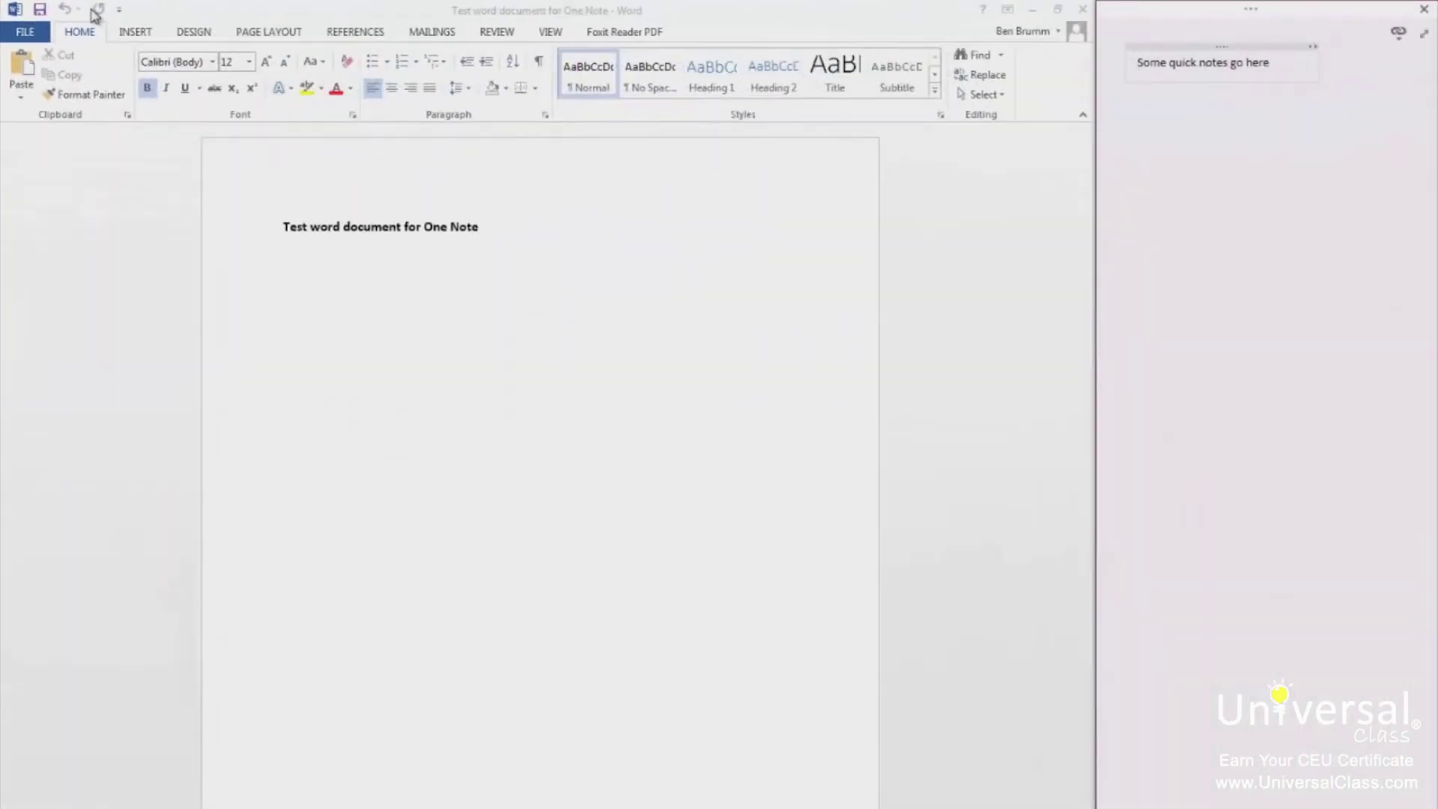
- Add a line 'This' below the quick note text and reveal the docked window's ribbon
click(1141, 131)
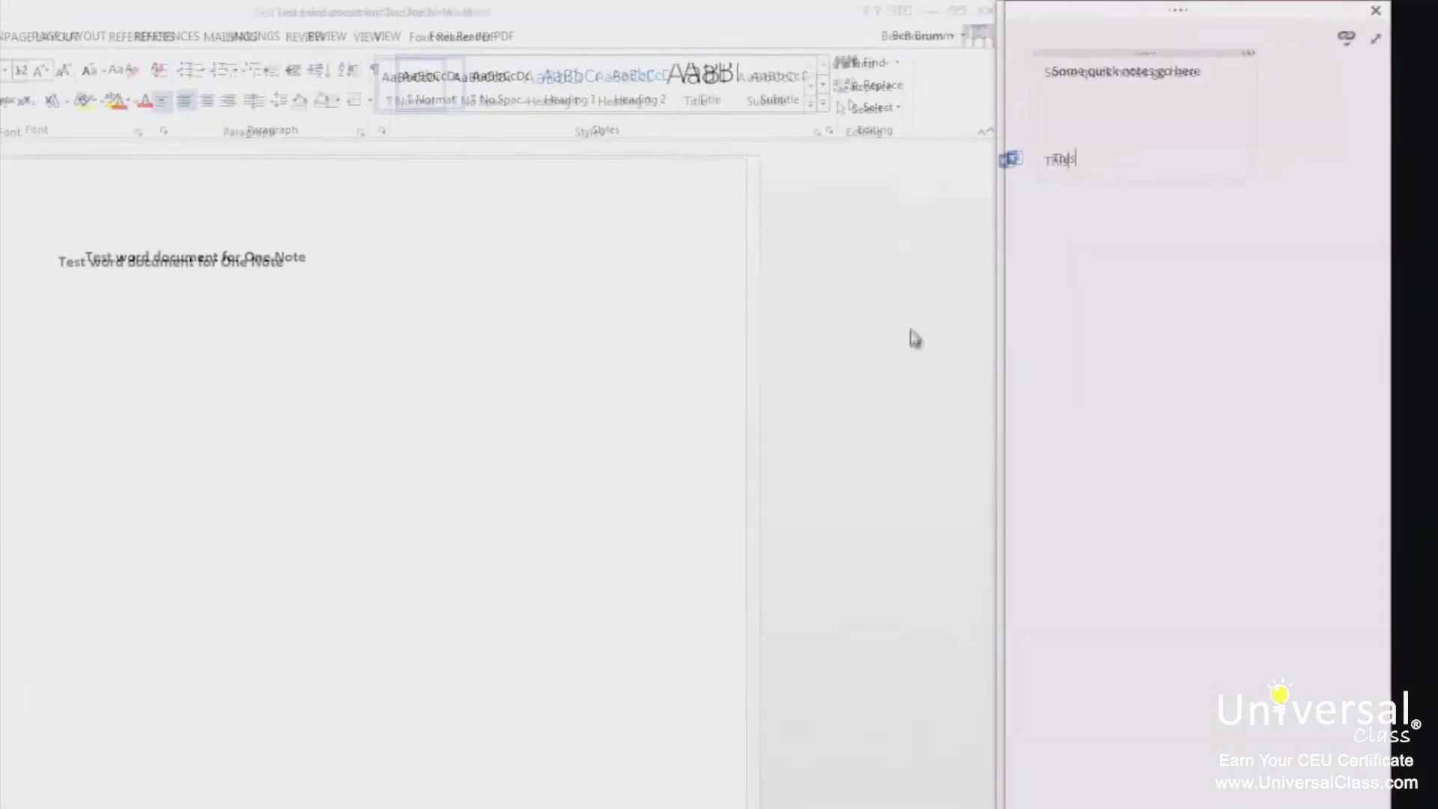
mouse_move(888, 218)
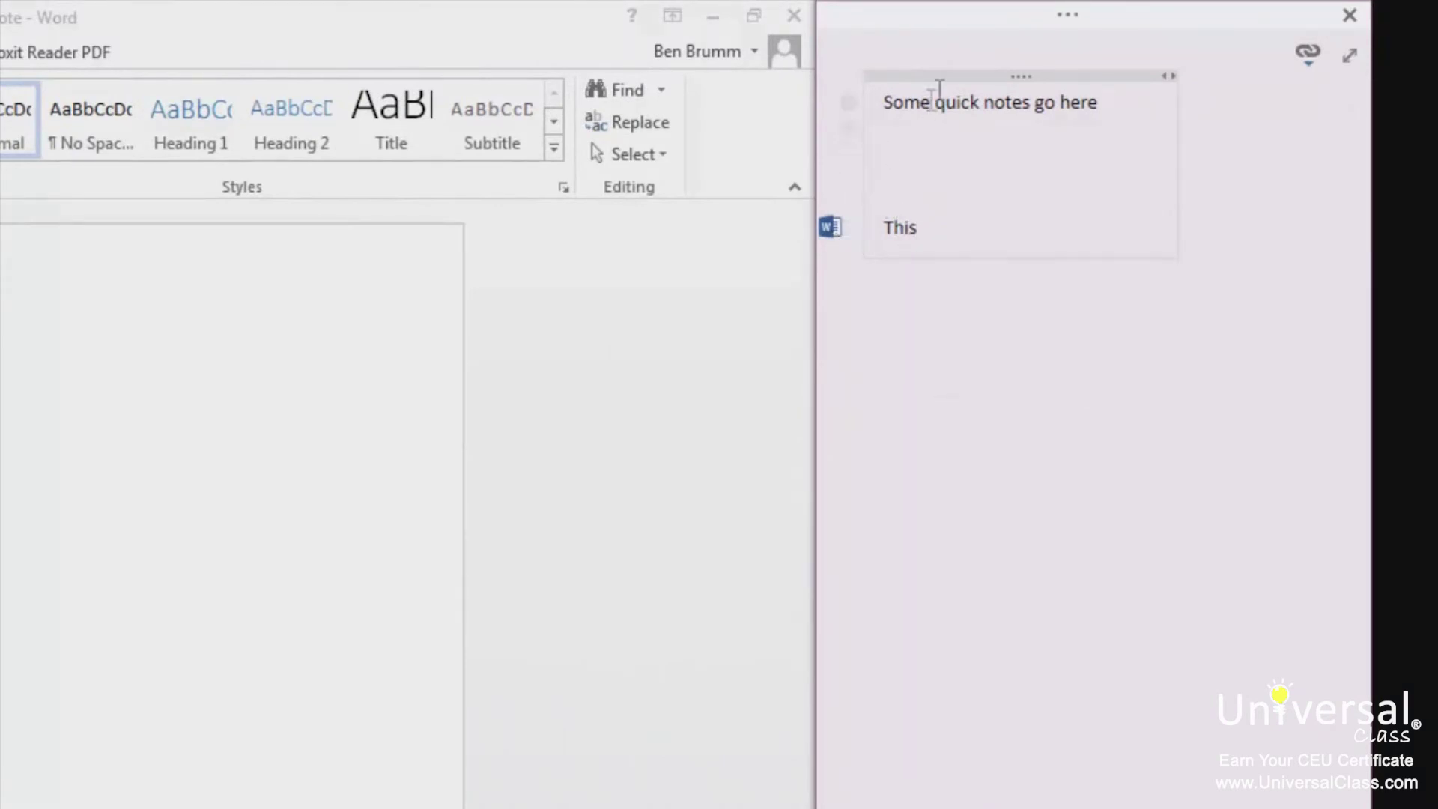
click(1077, 30)
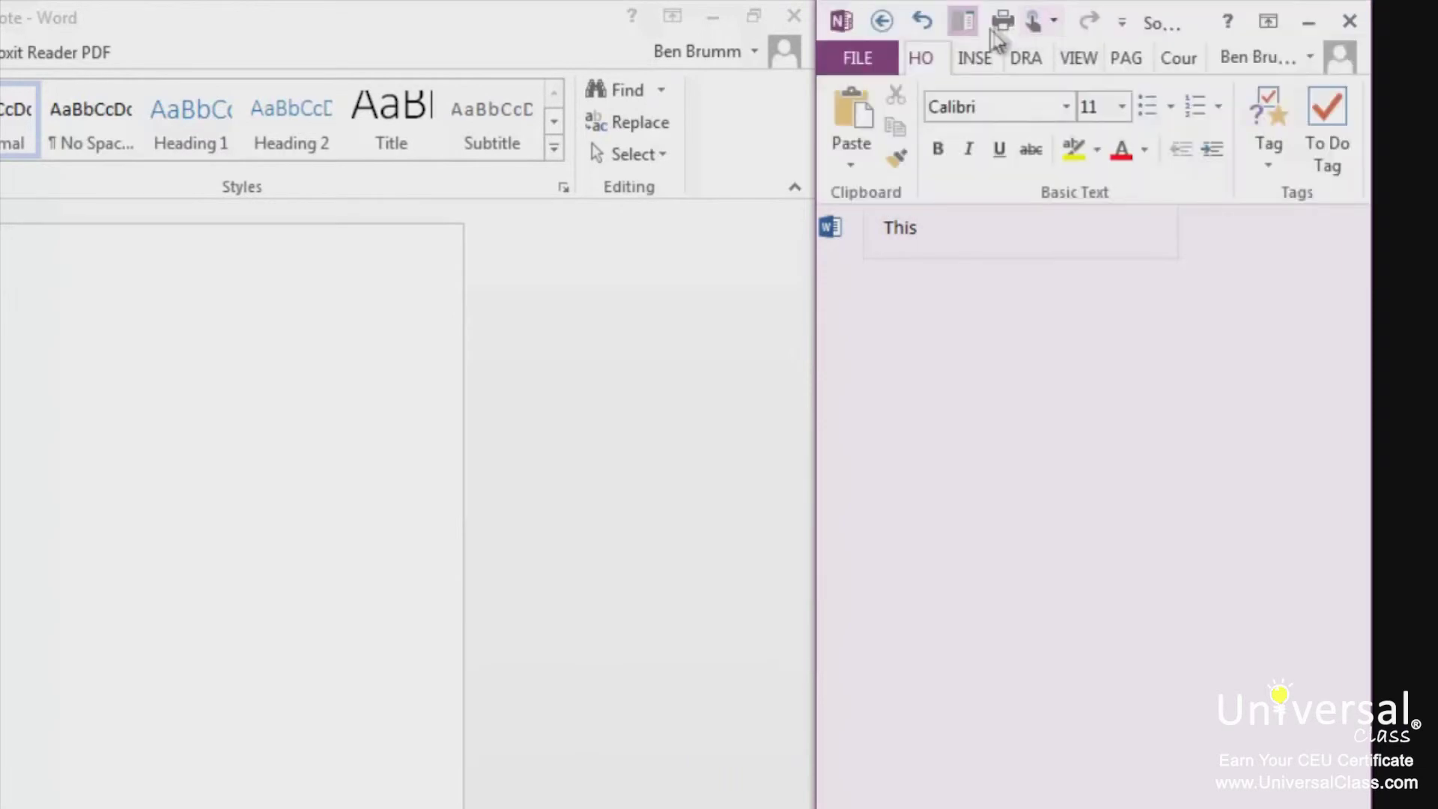
- Switch to Normal View and reopen the linked Word document from the note, accepting the warning
click(964, 22)
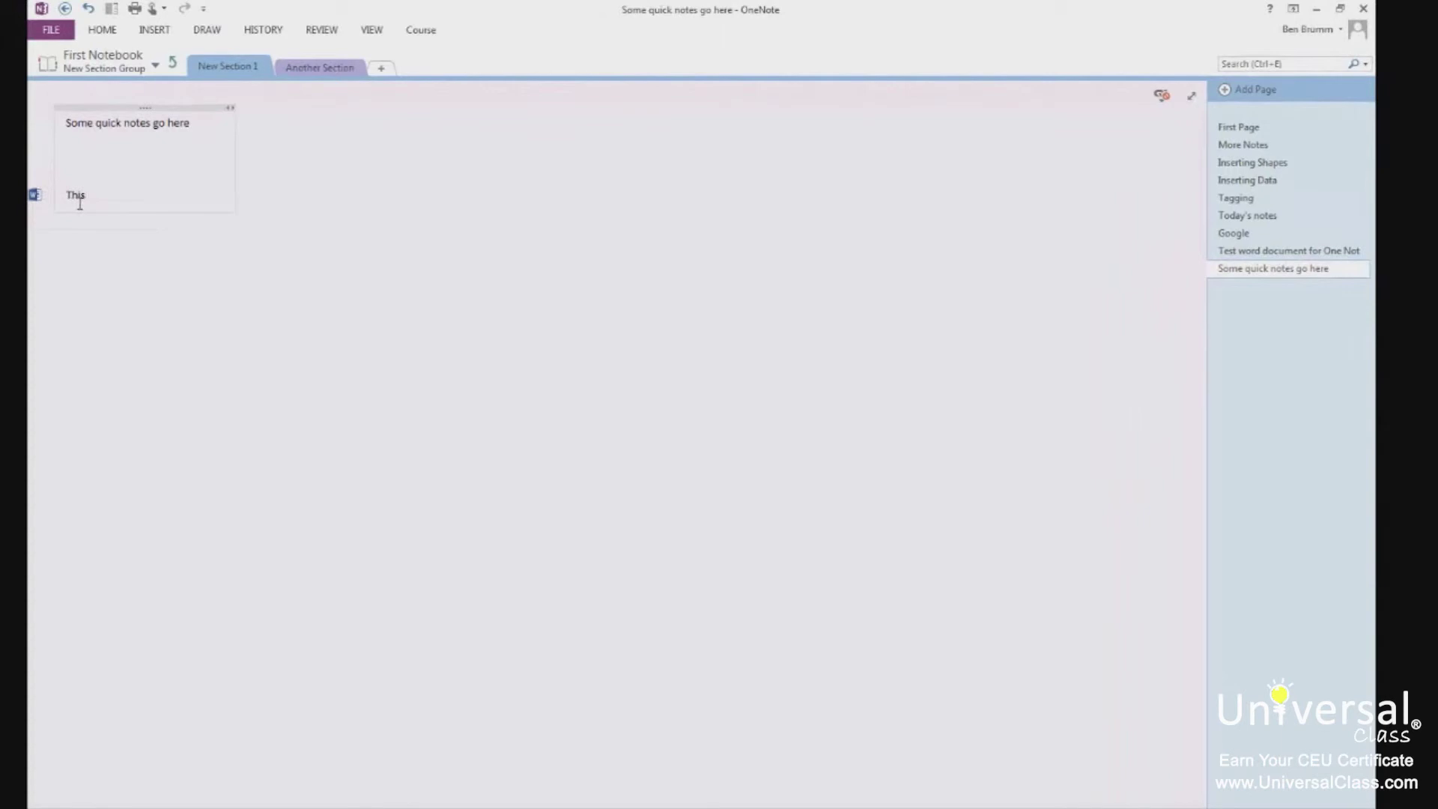
mouse_move(39, 198)
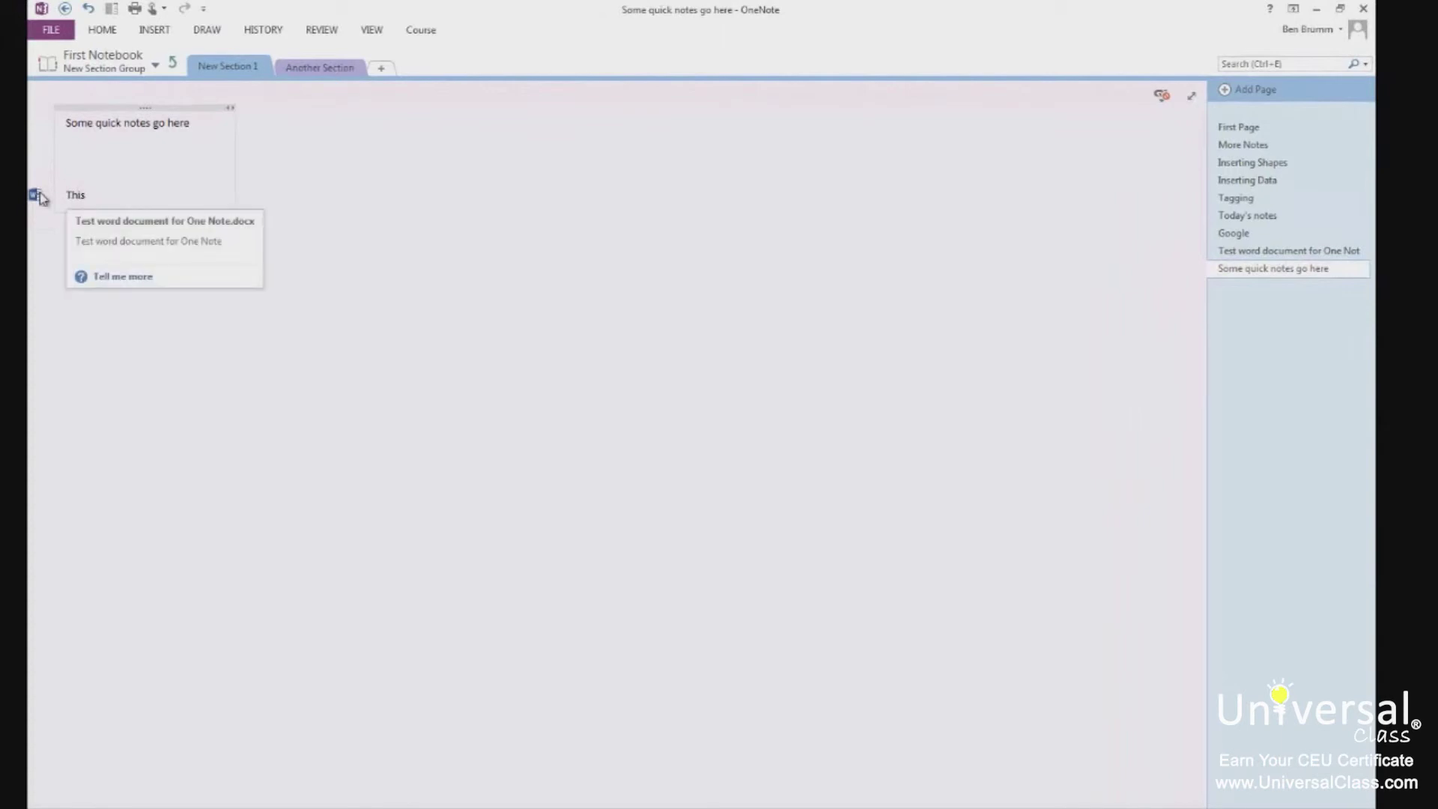
click(39, 197)
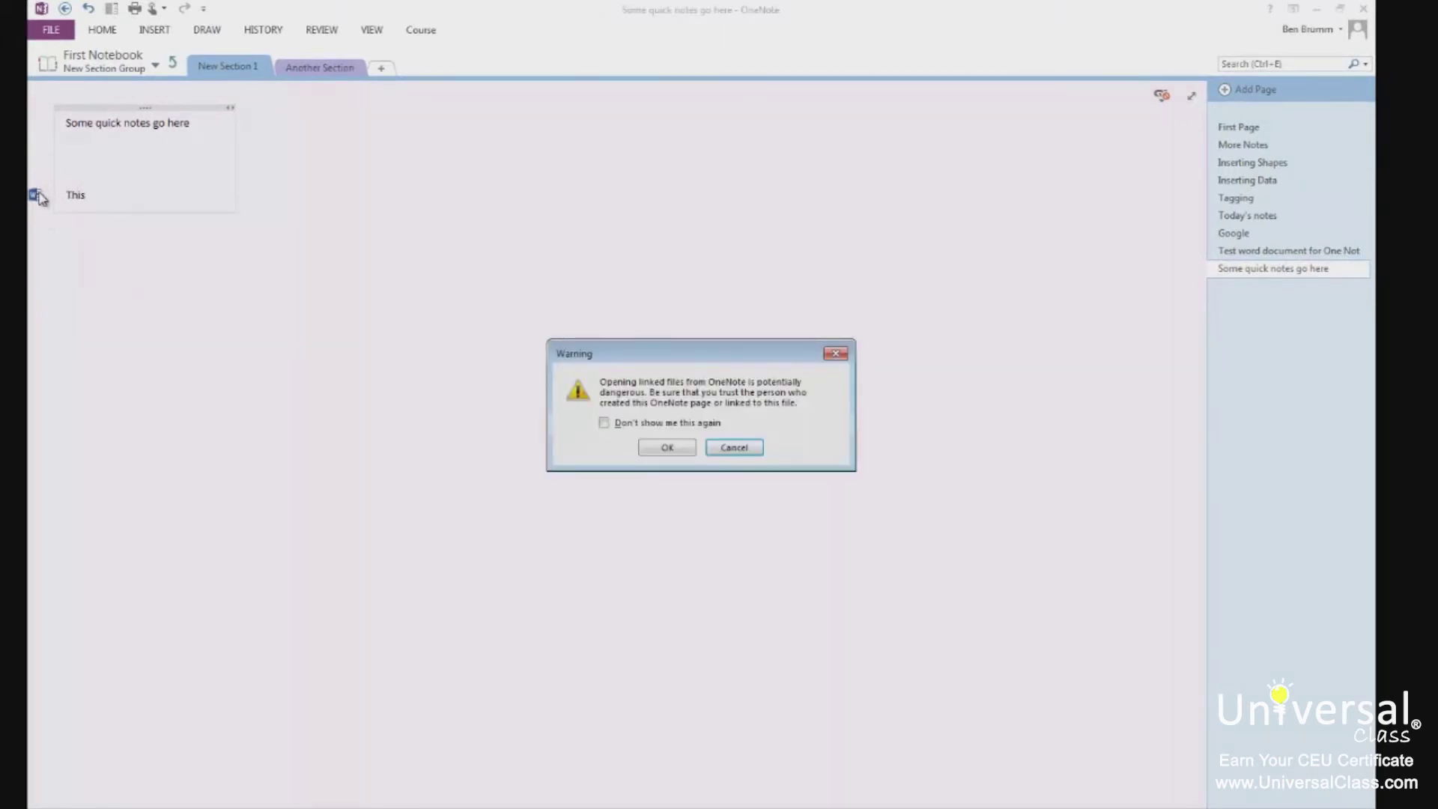
click(663, 447)
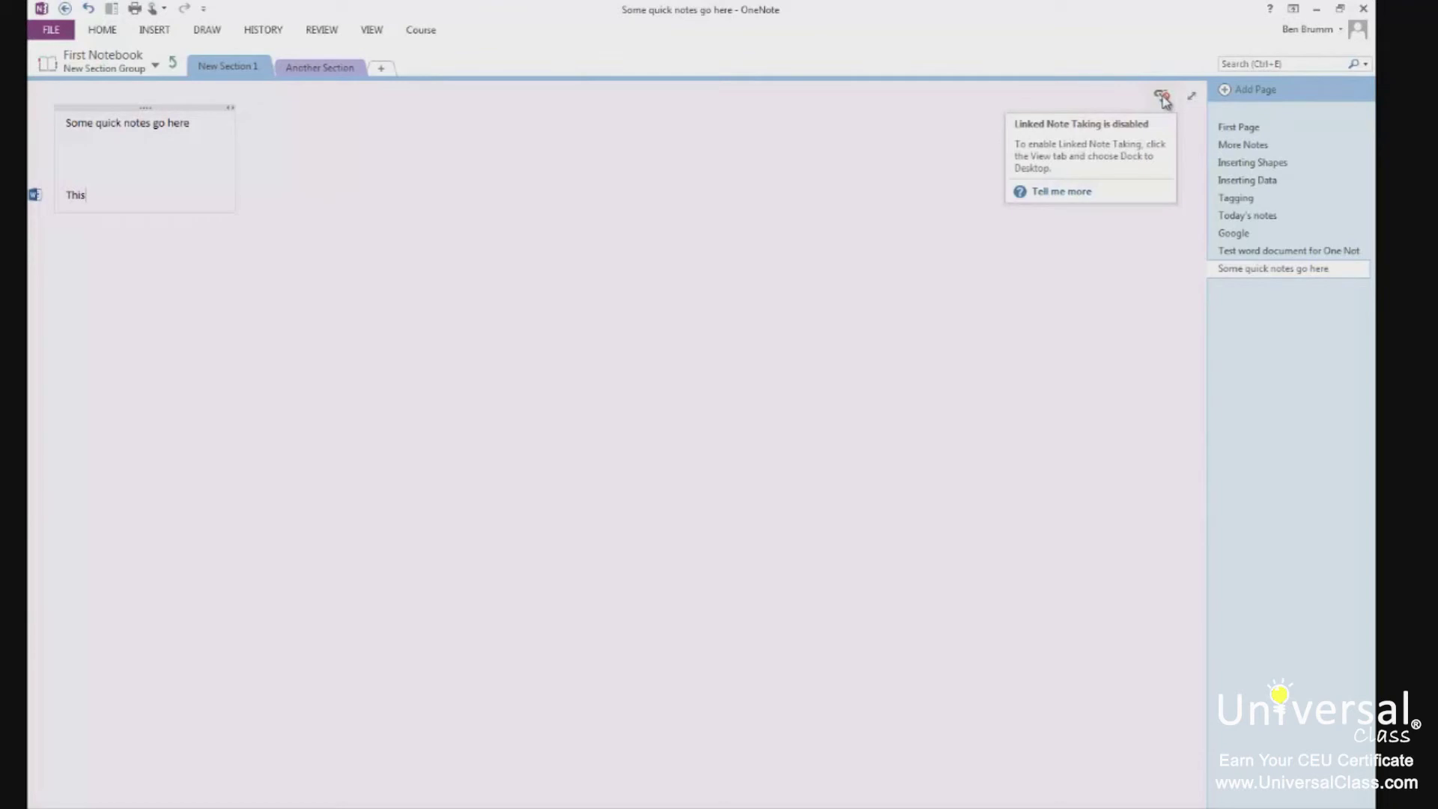
- Delete all linked-document links on this page and dismiss the confirmation
click(1162, 97)
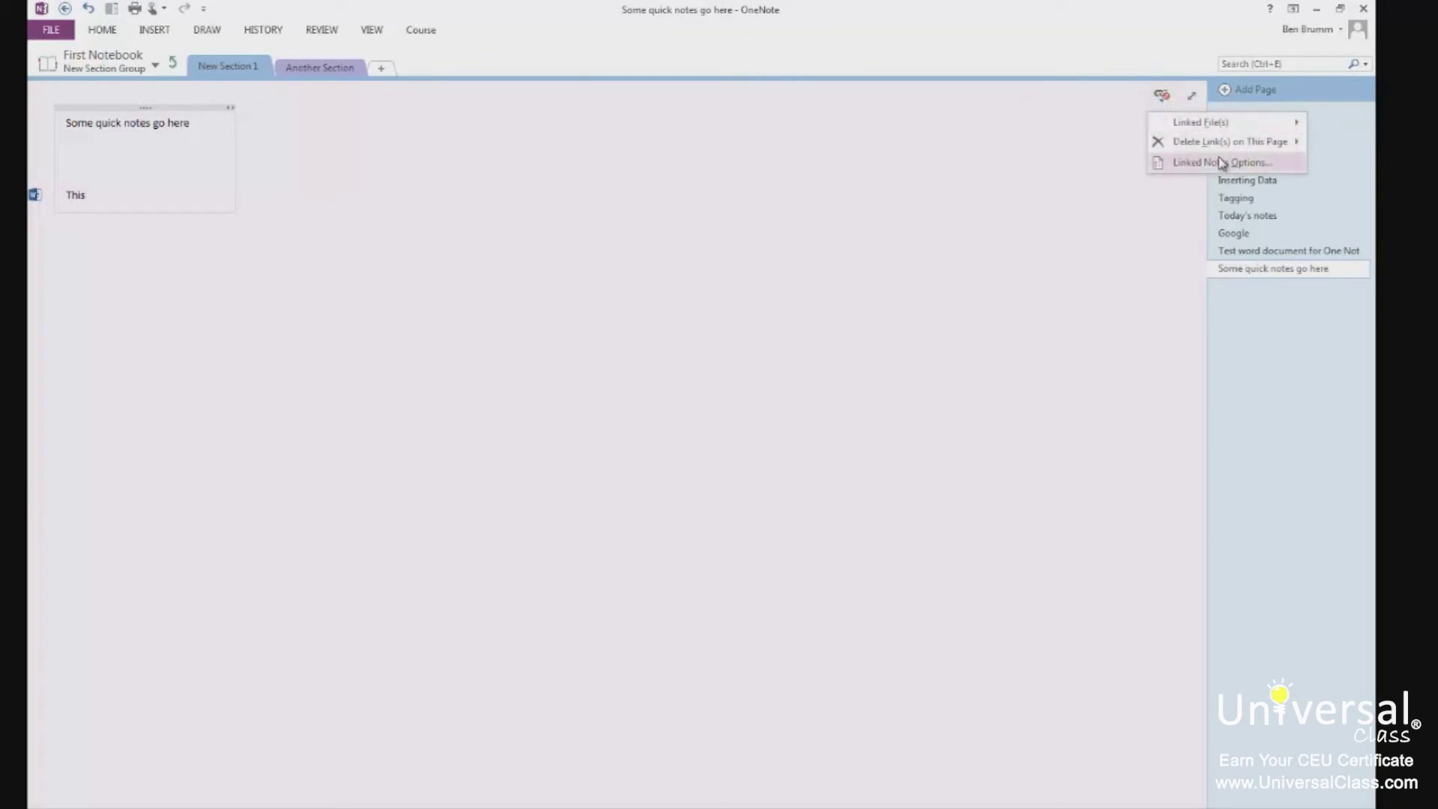
mouse_move(1191, 142)
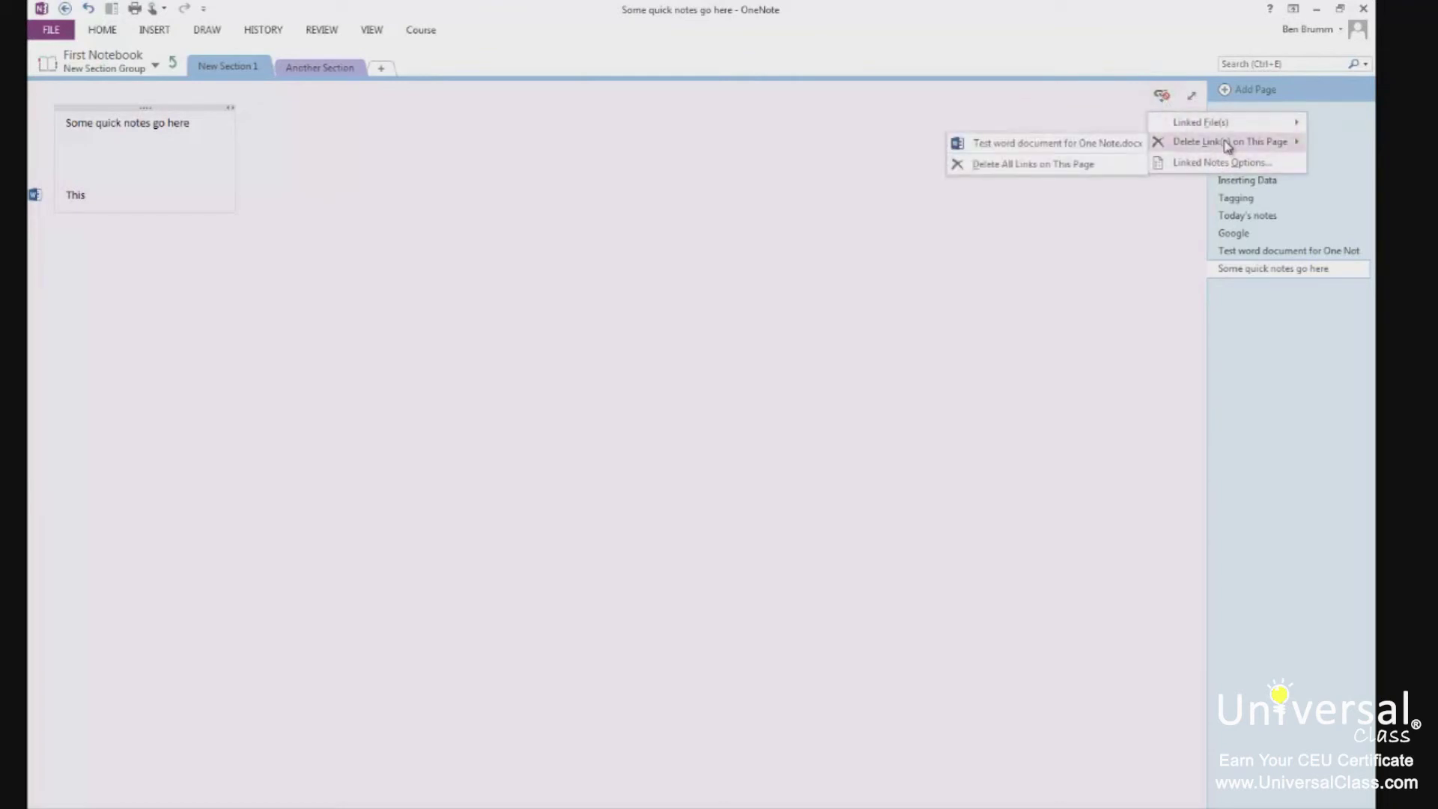
click(1076, 167)
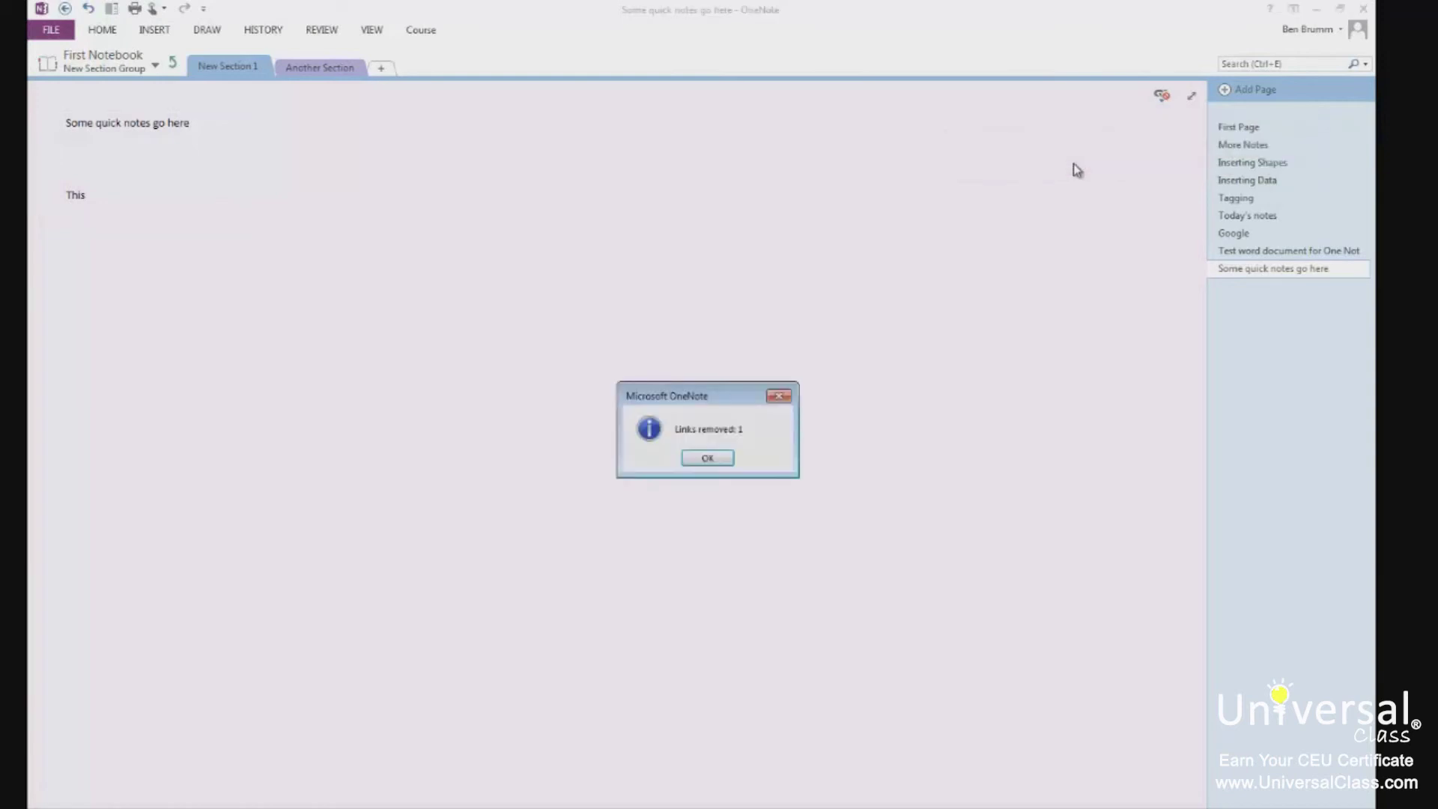
click(709, 460)
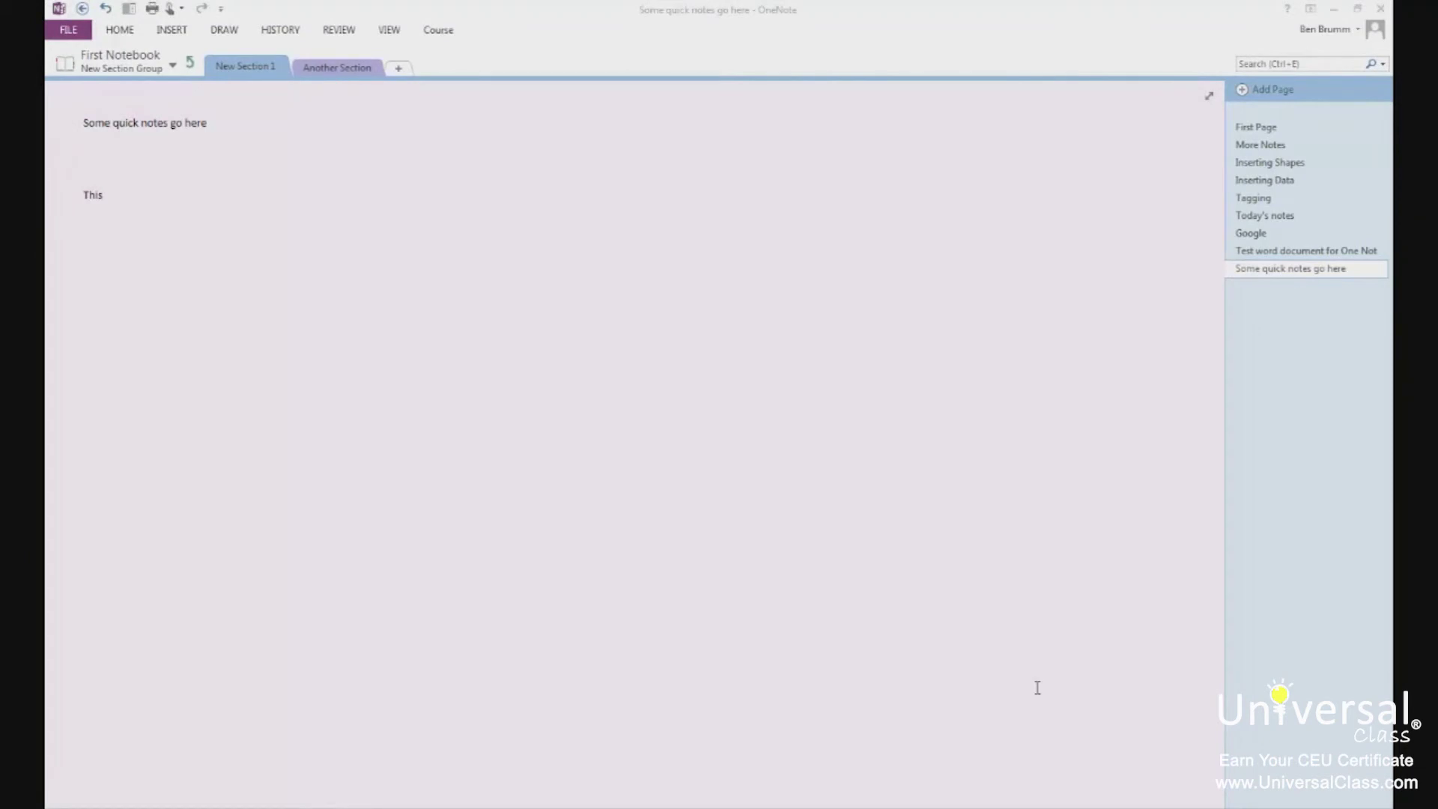
- Open More Notes, list its page versions, and view the 26/03/2014 version
click(1272, 148)
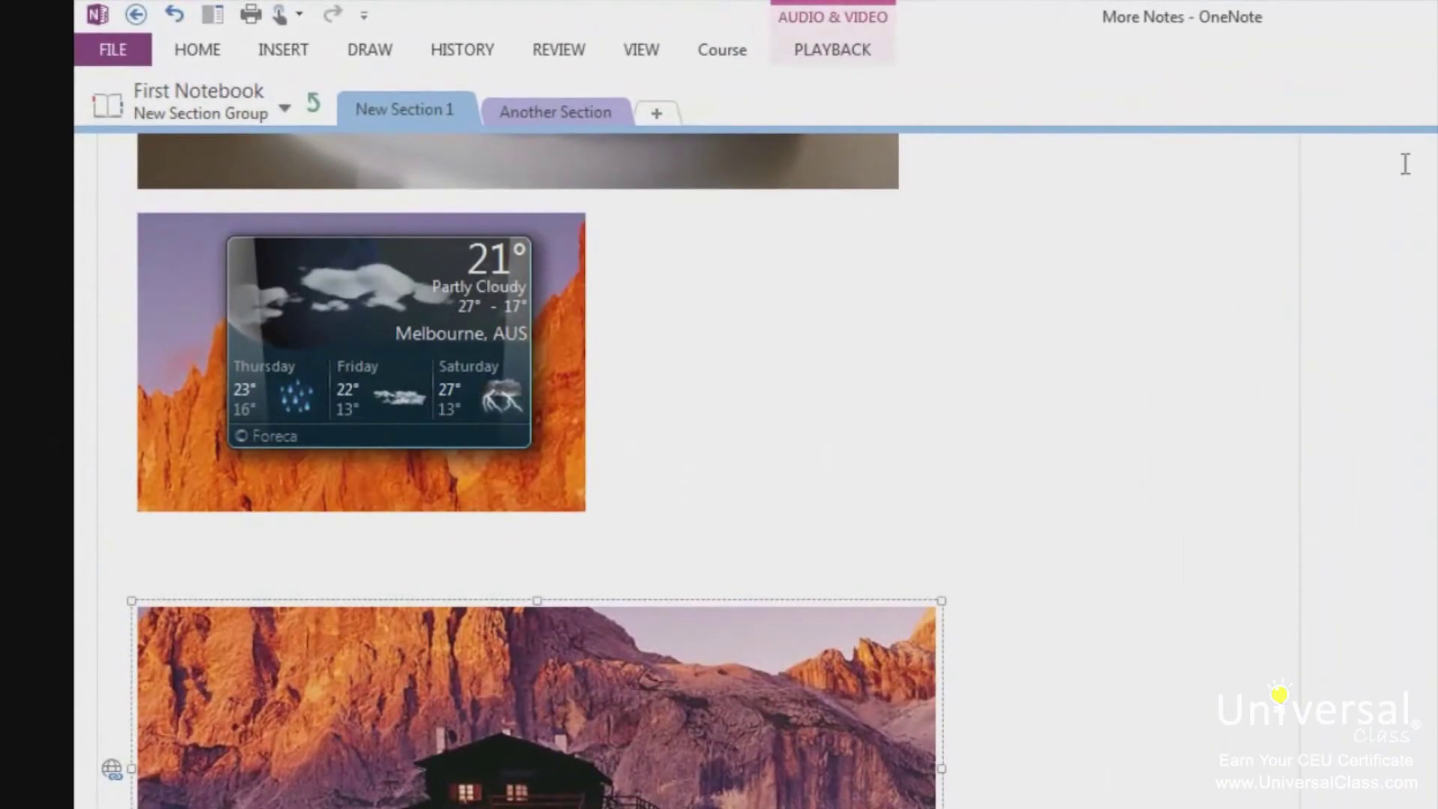
click(464, 52)
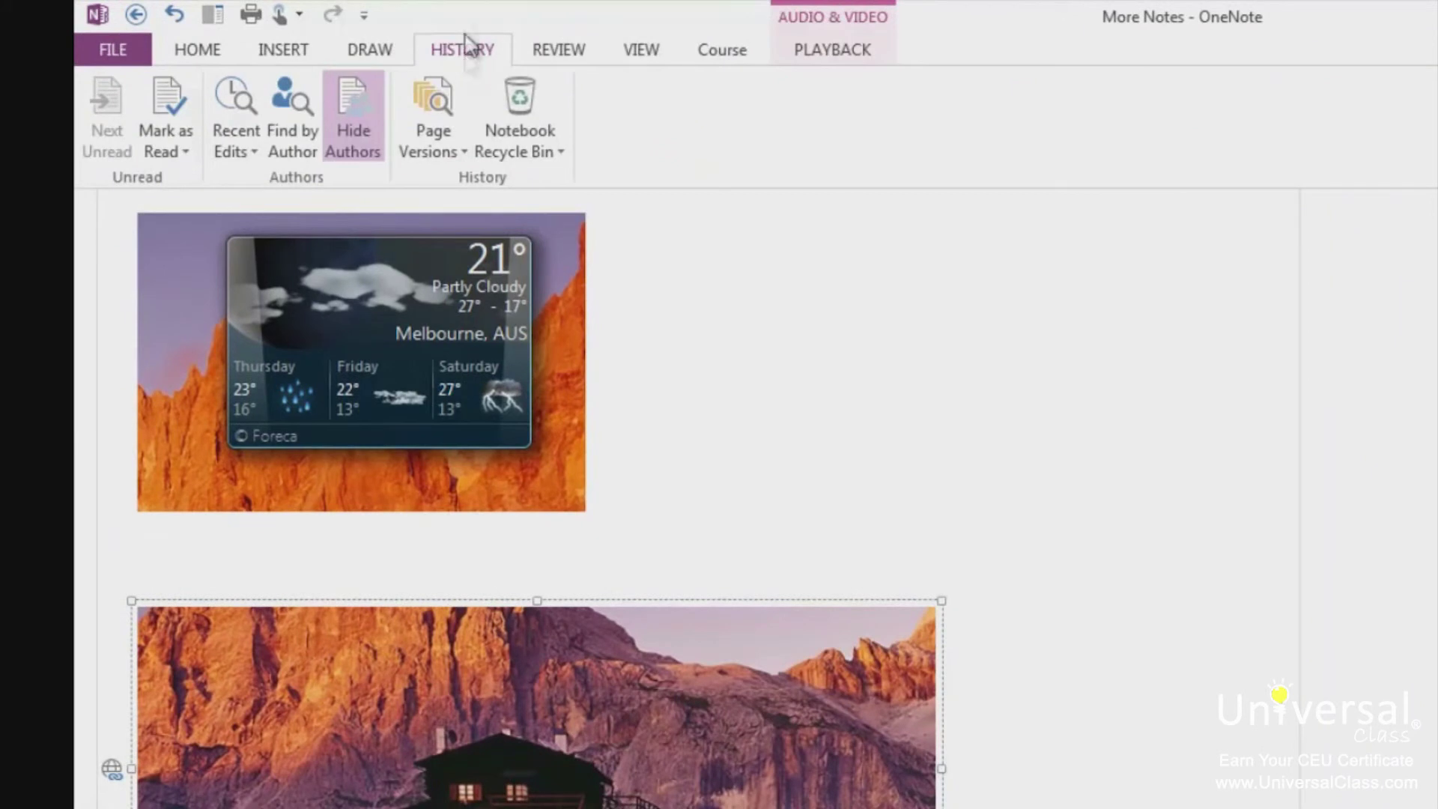
click(447, 152)
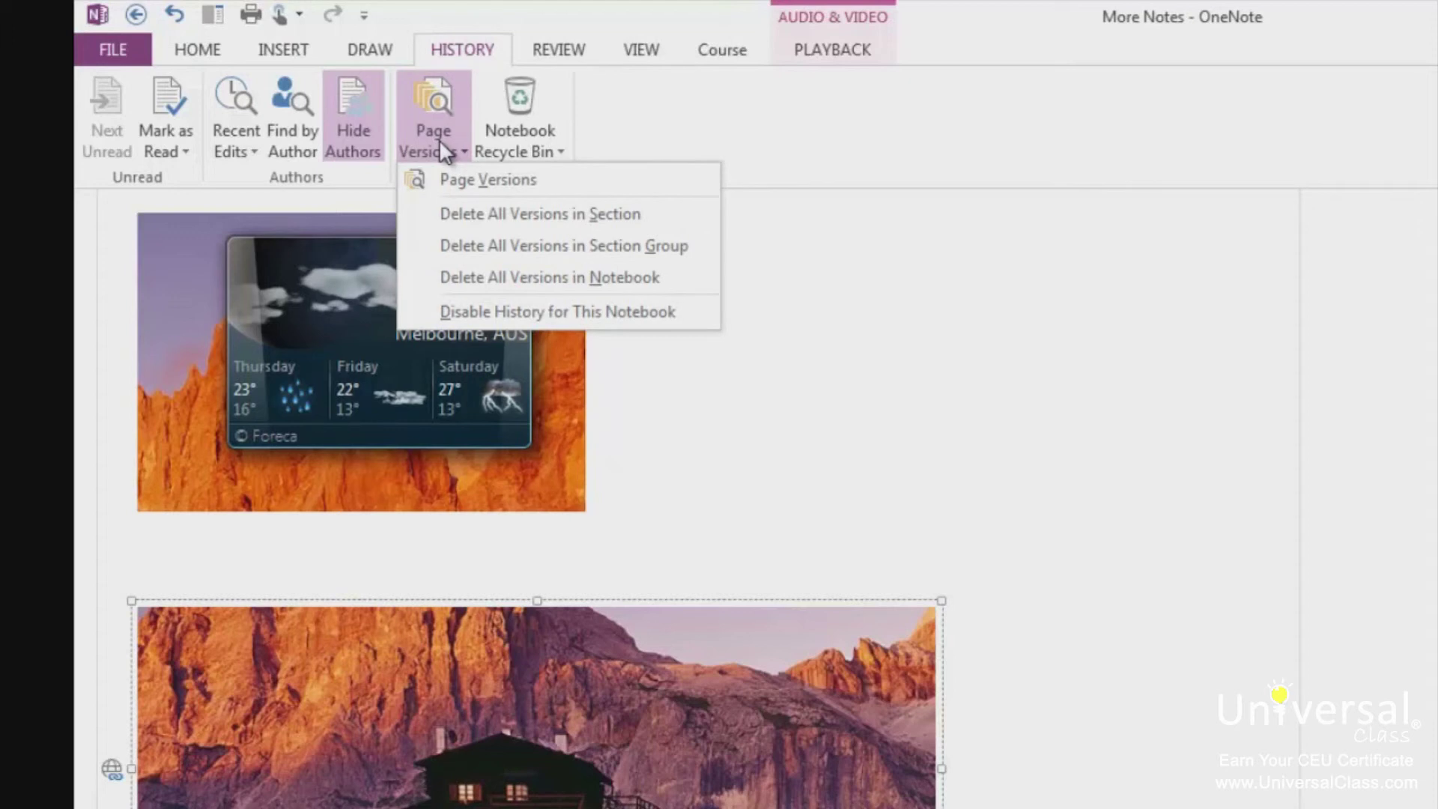
click(456, 185)
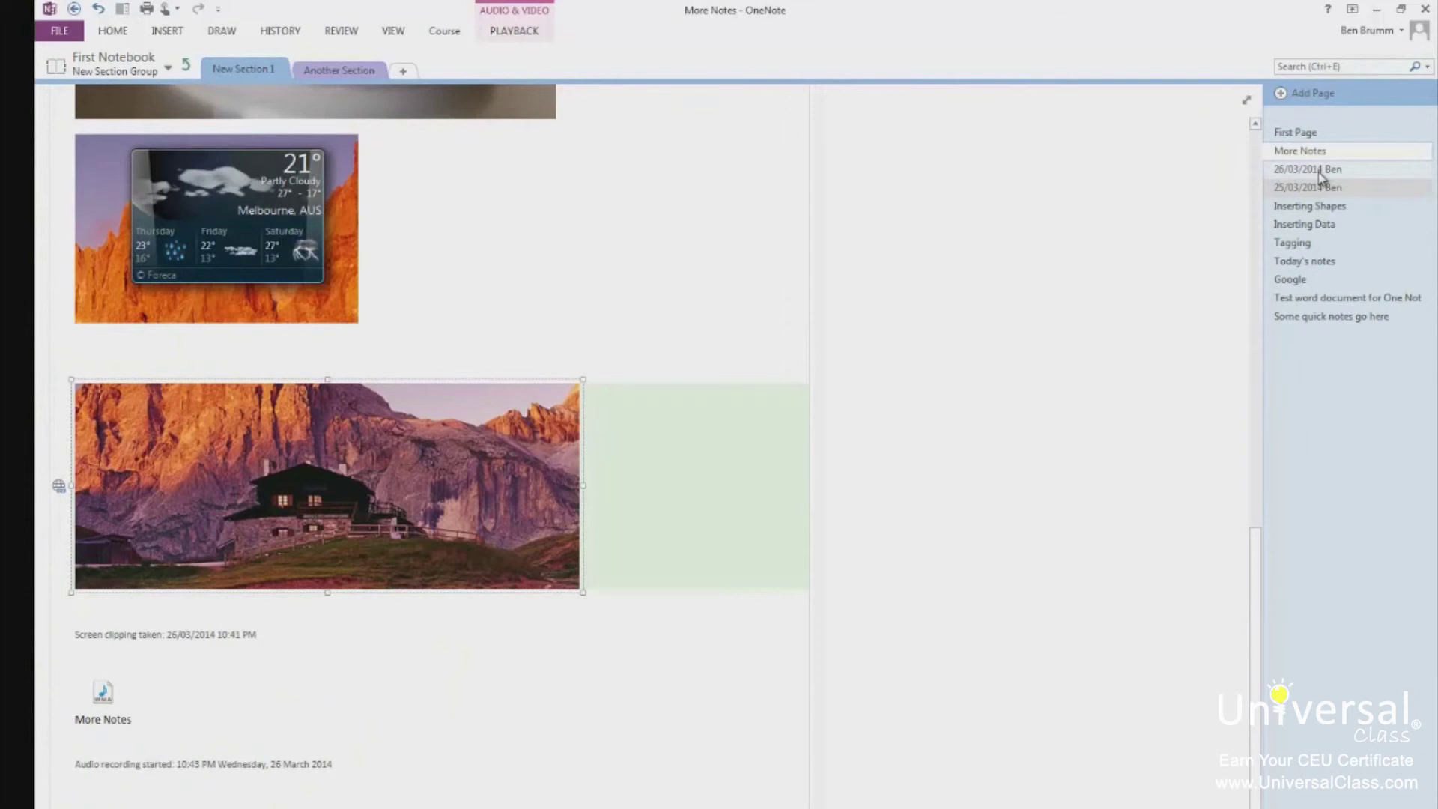
click(1320, 170)
- View the 25/03/2014 version of the More Notes page
click(1323, 189)
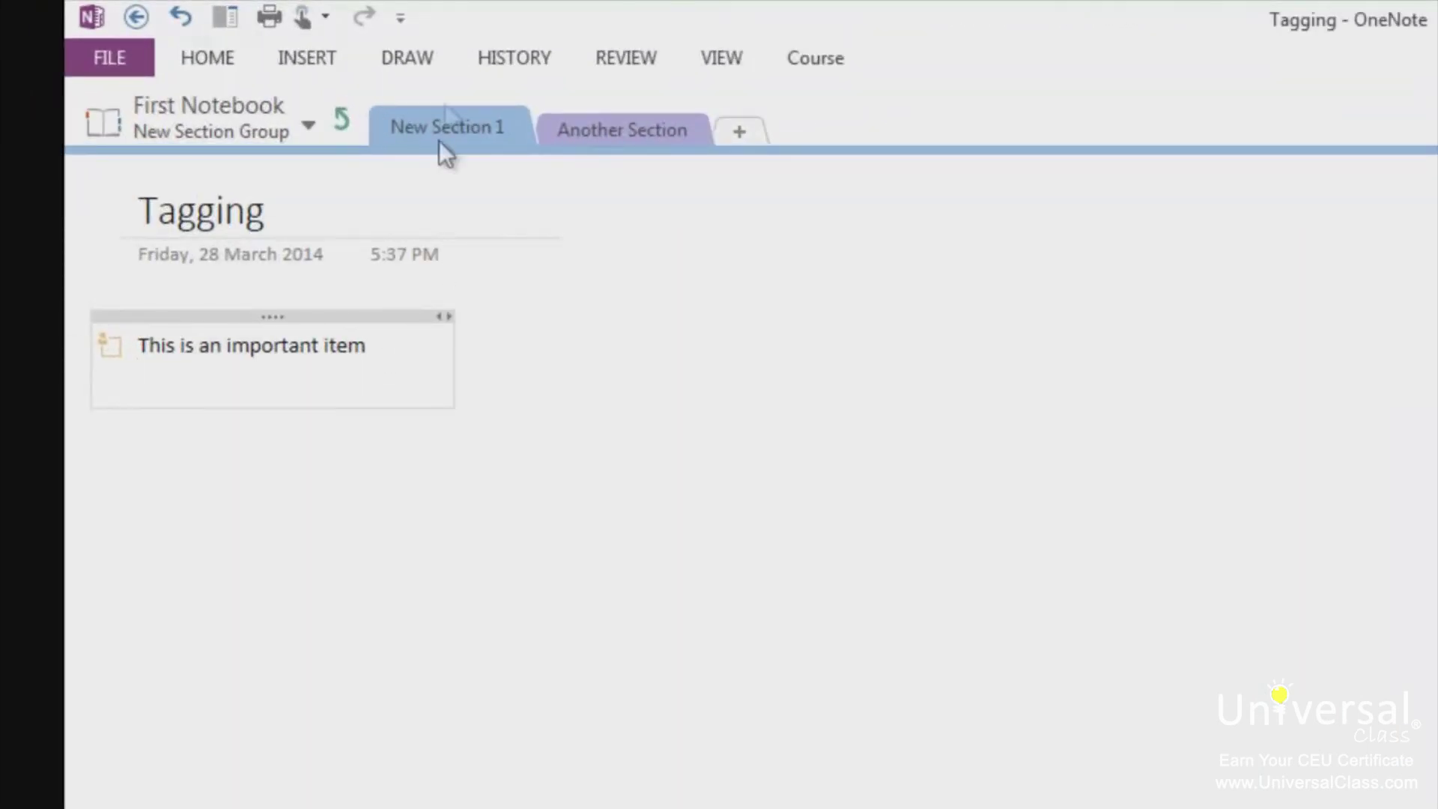
- Open the Research pane and search All Reference Books for 'coffee'
click(636, 61)
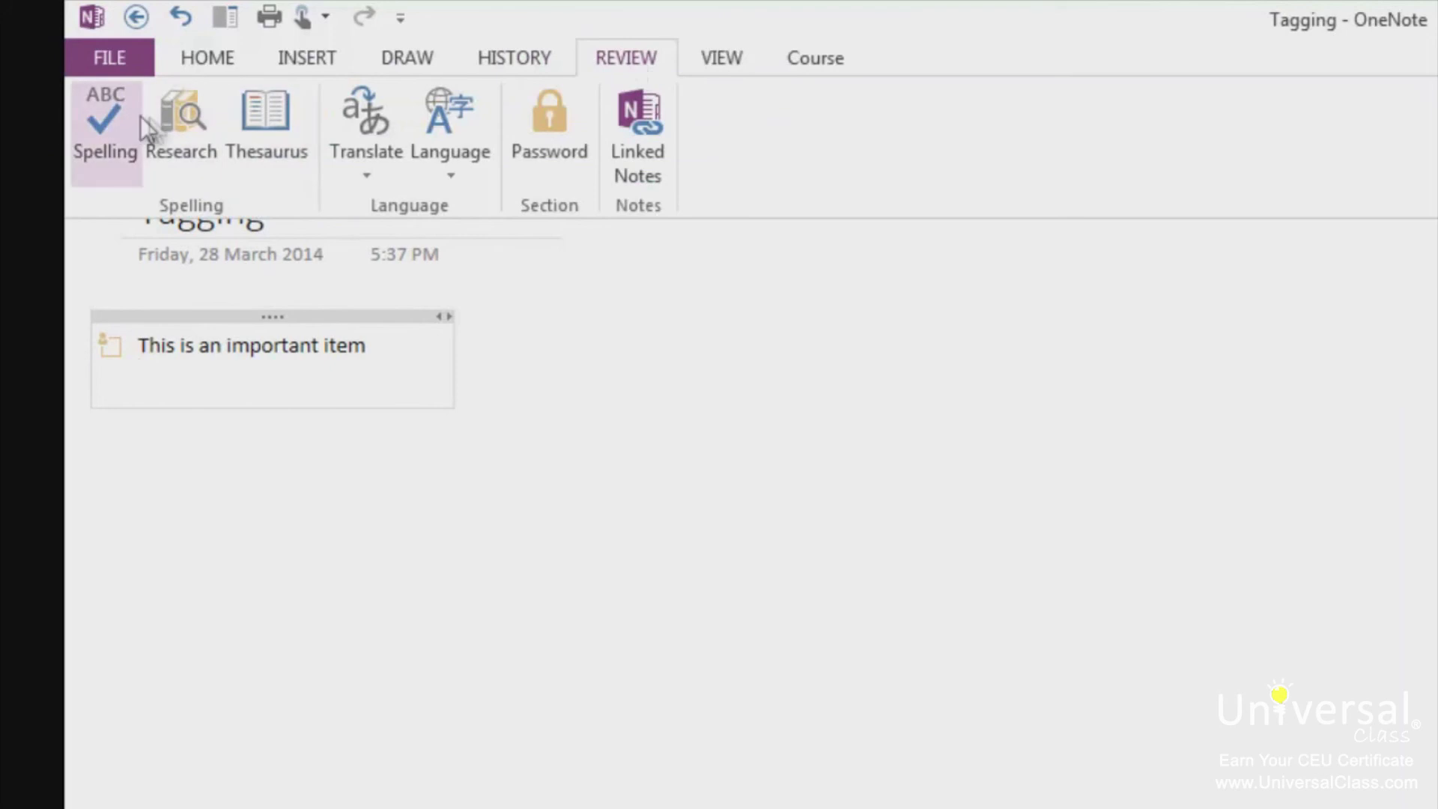
click(165, 119)
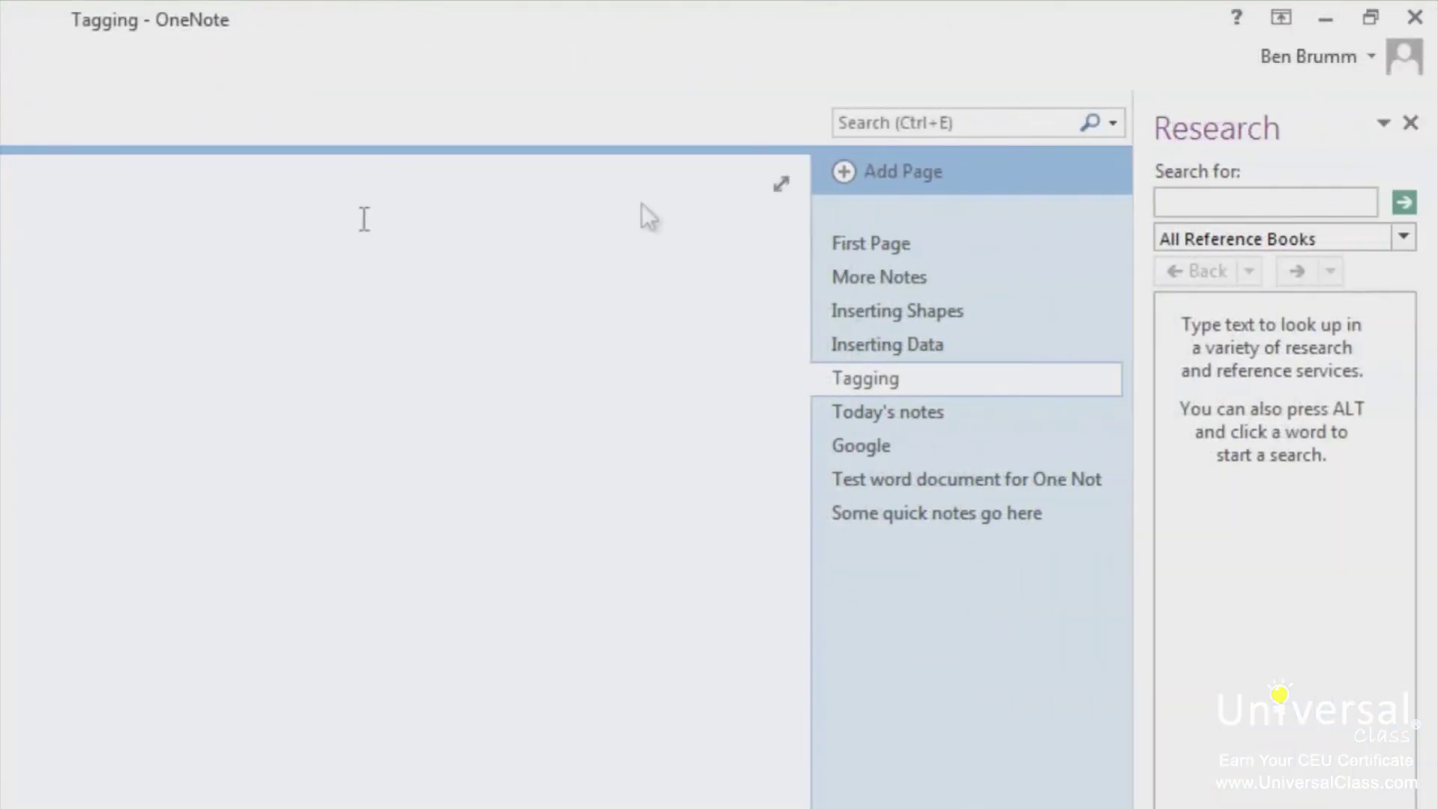
click(1276, 209)
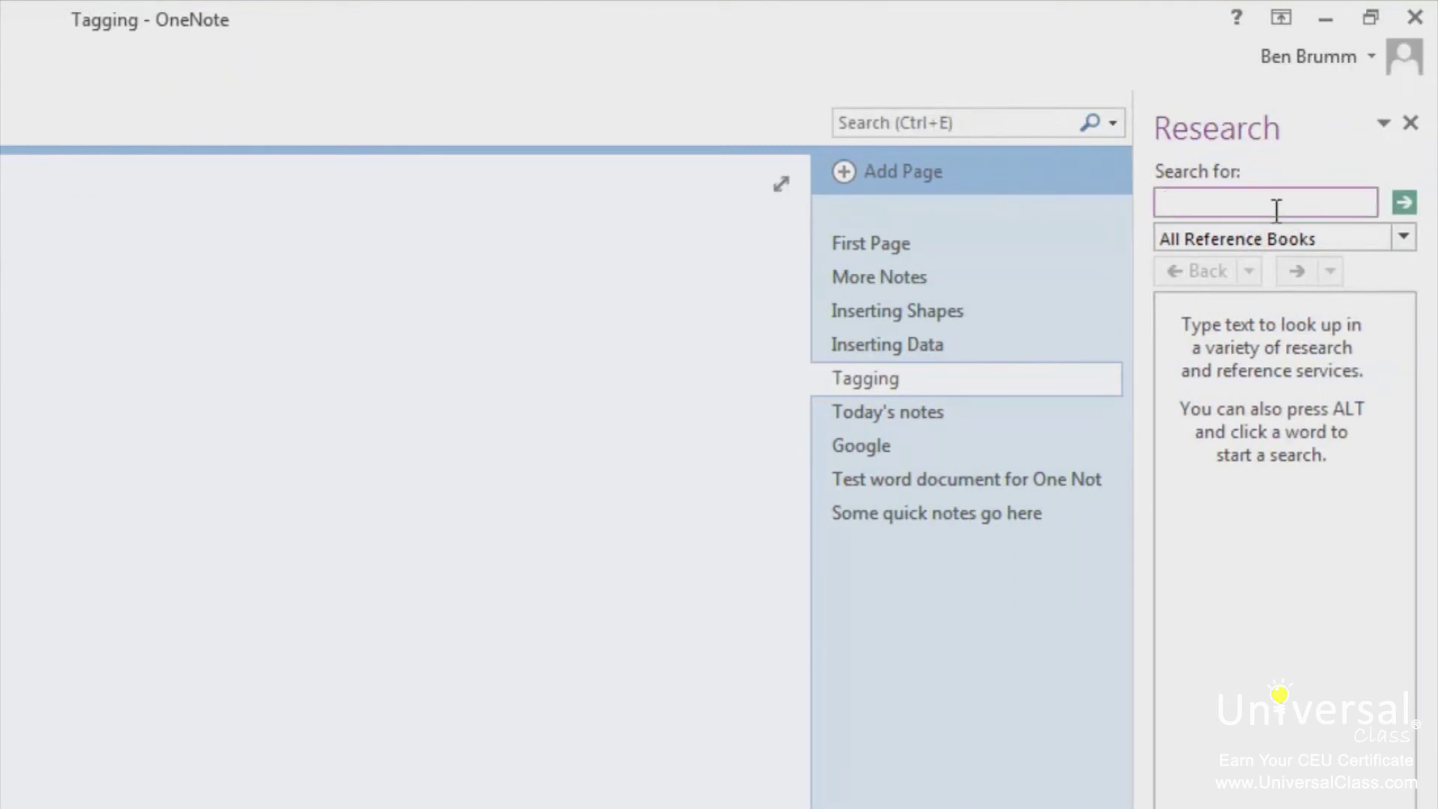
text(doffee)
click(1402, 239)
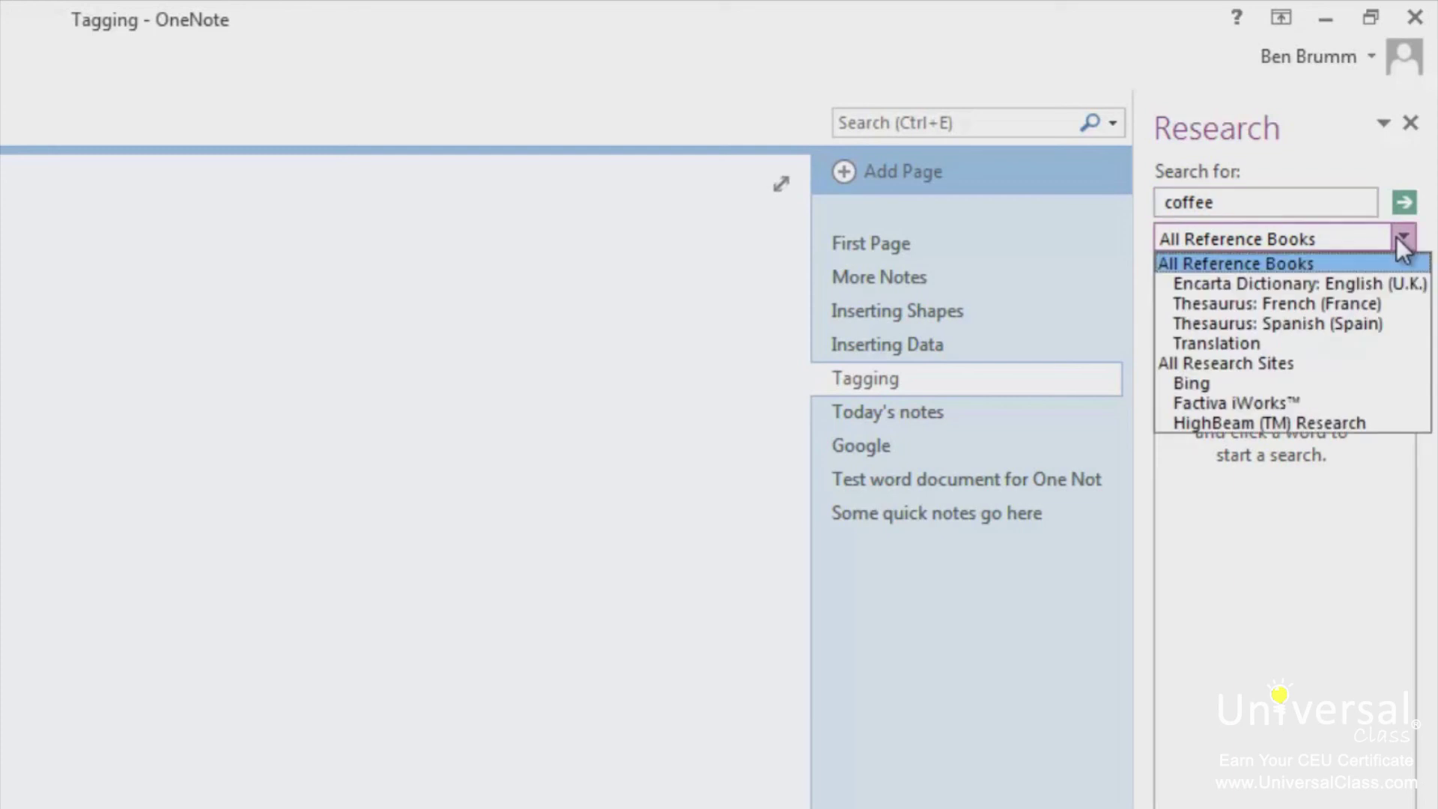
click(1360, 265)
click(1403, 208)
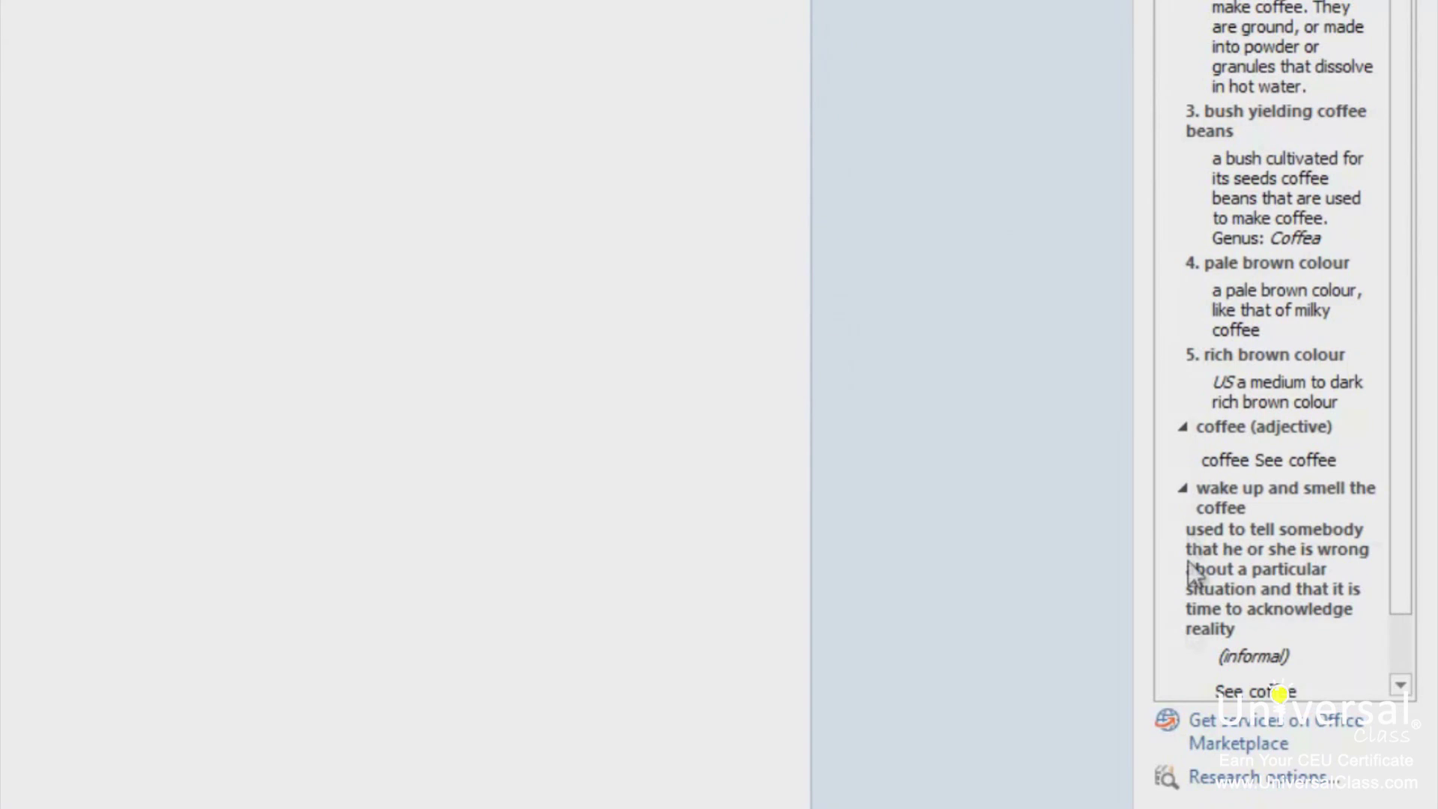
- Open the Research Options dialog listing the available reference book services
click(1294, 781)
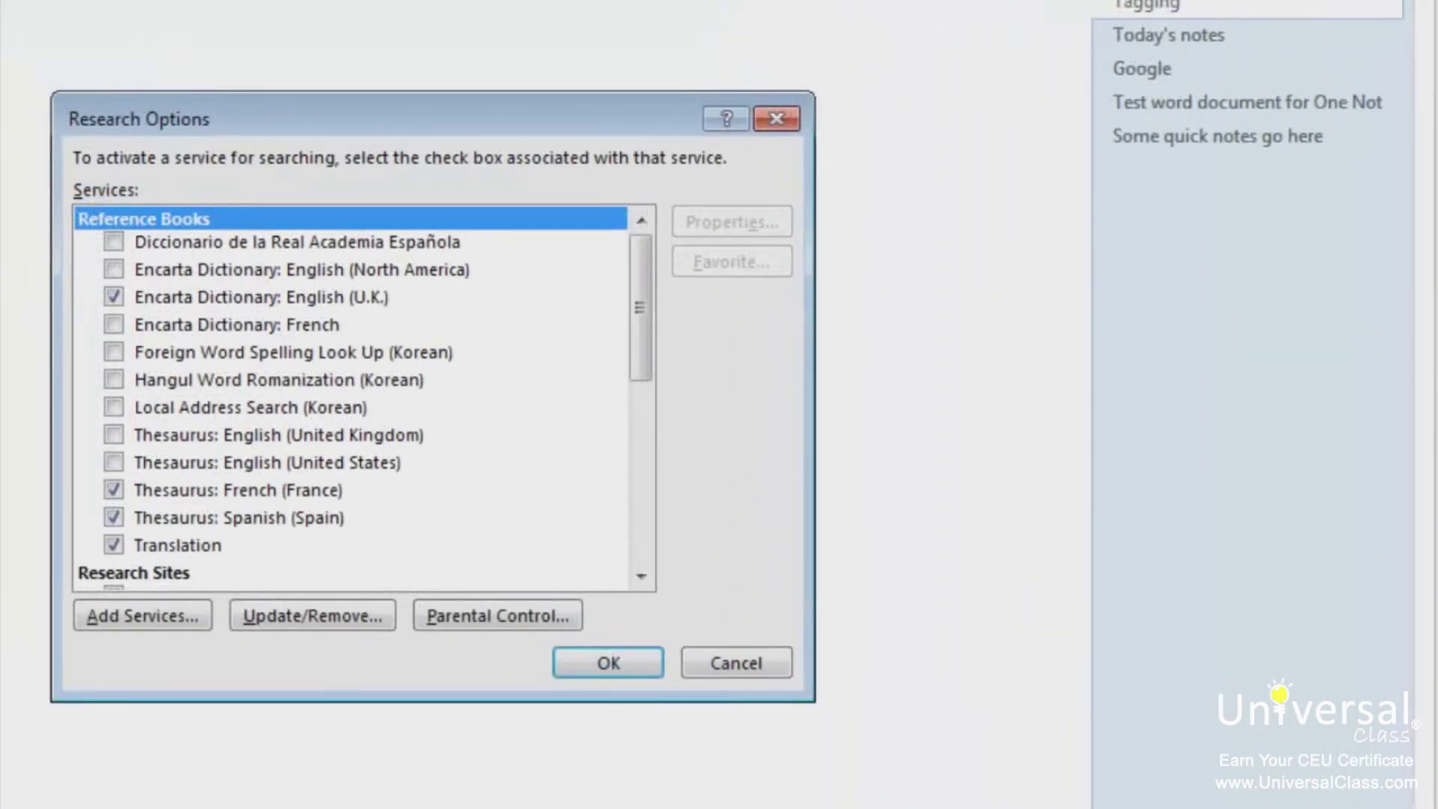